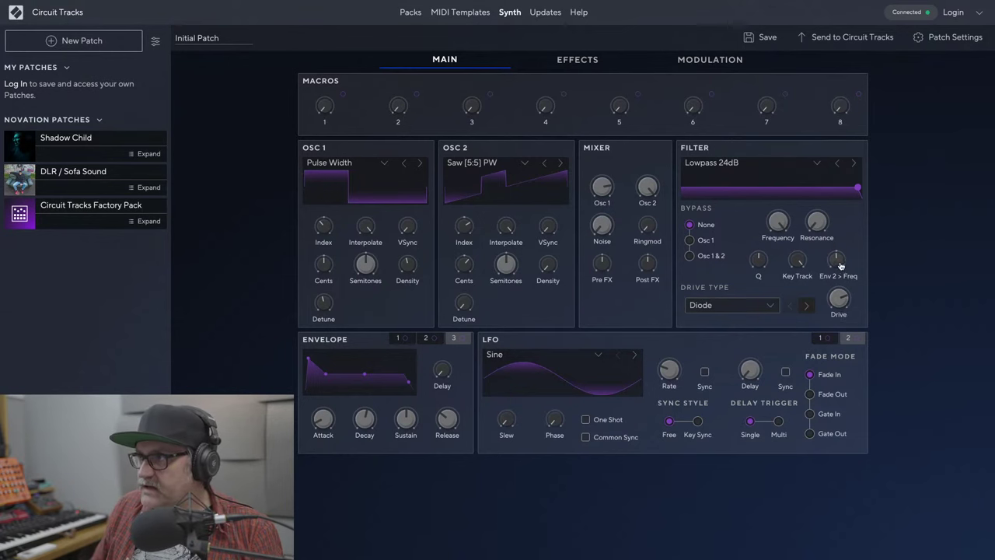
Show envelope 2's settings and lower the lowpass filter's frequency to about two thirds of its range.
click(426, 337)
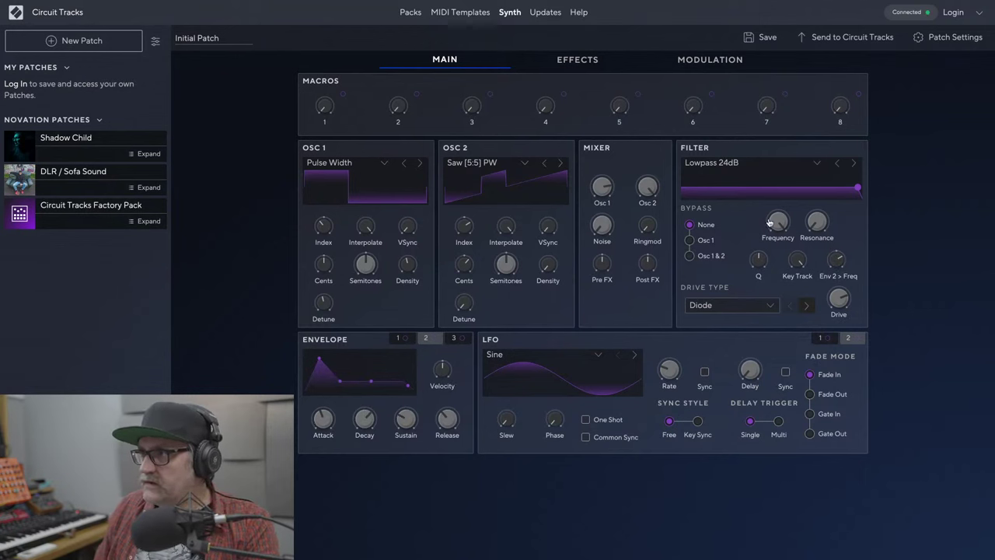
drag(775, 222, 774, 244)
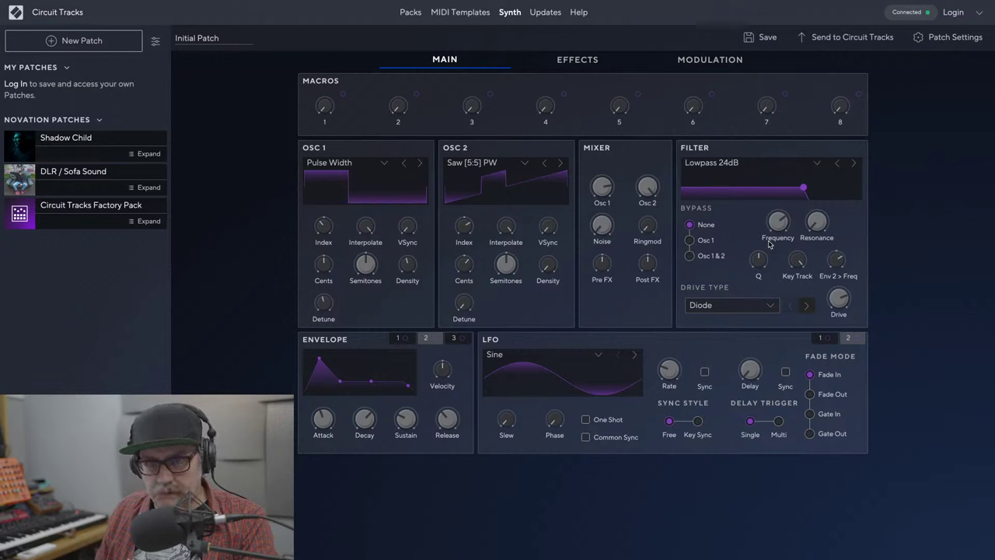
Route LFO 1 +/- to the filter Frequency in modulation slot 3, with a depth of roughly 60% positive.
click(689, 64)
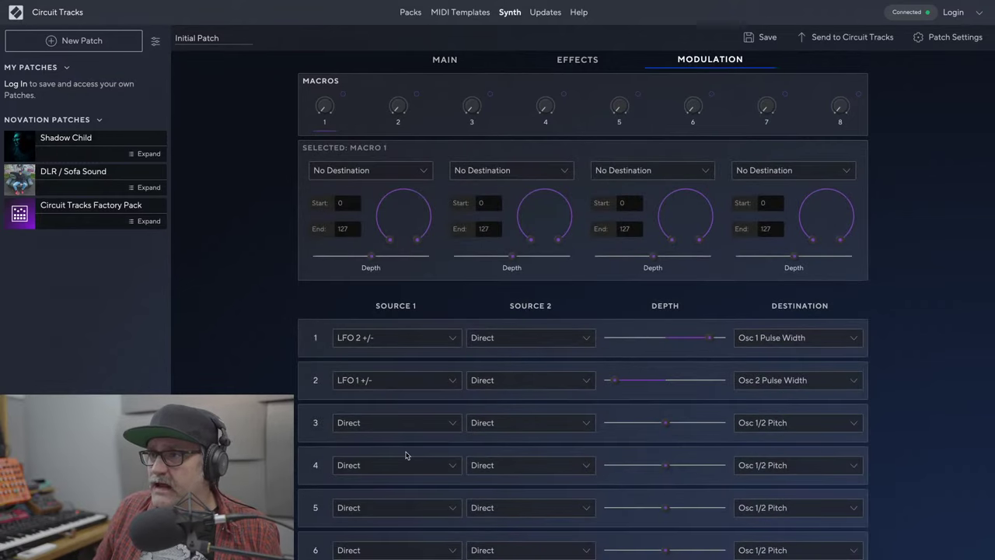
click(771, 423)
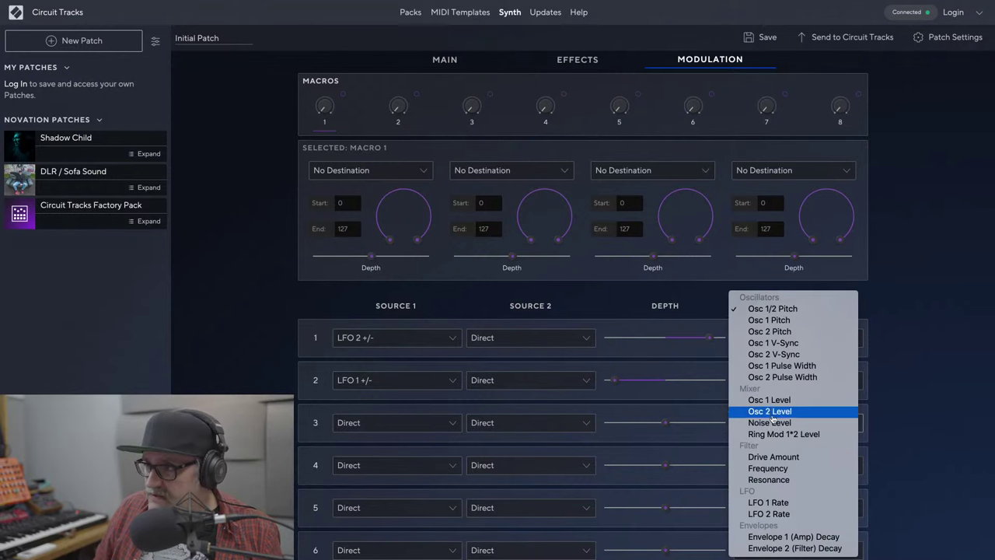
click(766, 468)
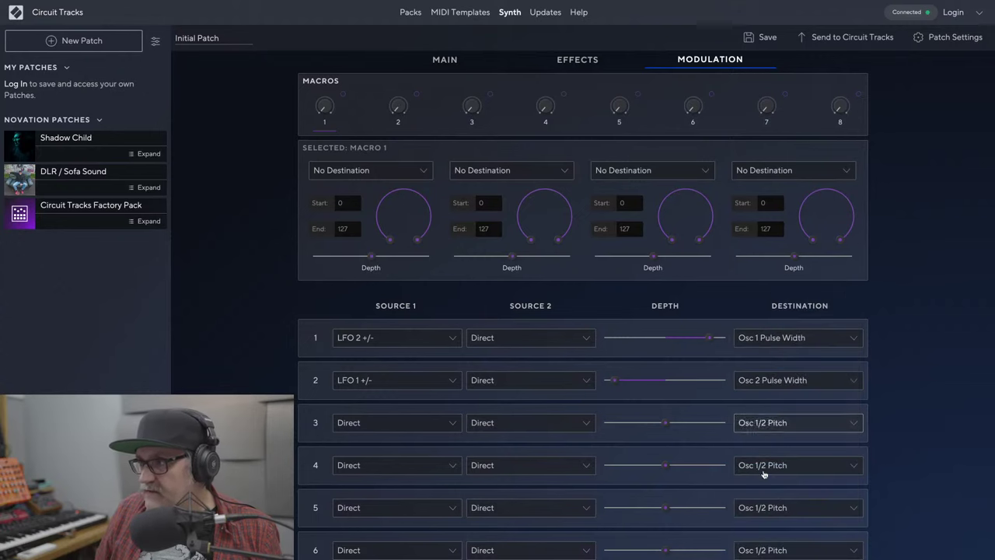
click(427, 425)
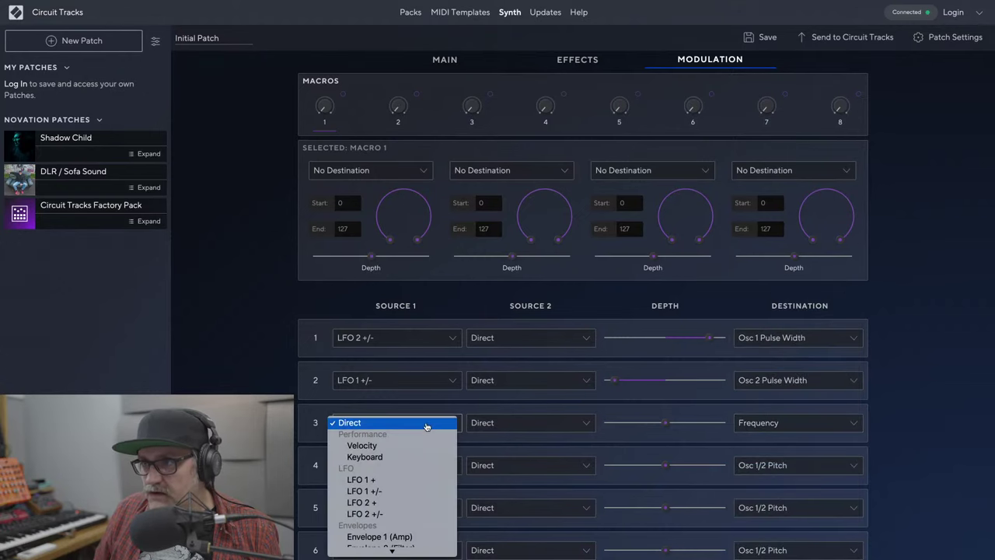
click(413, 492)
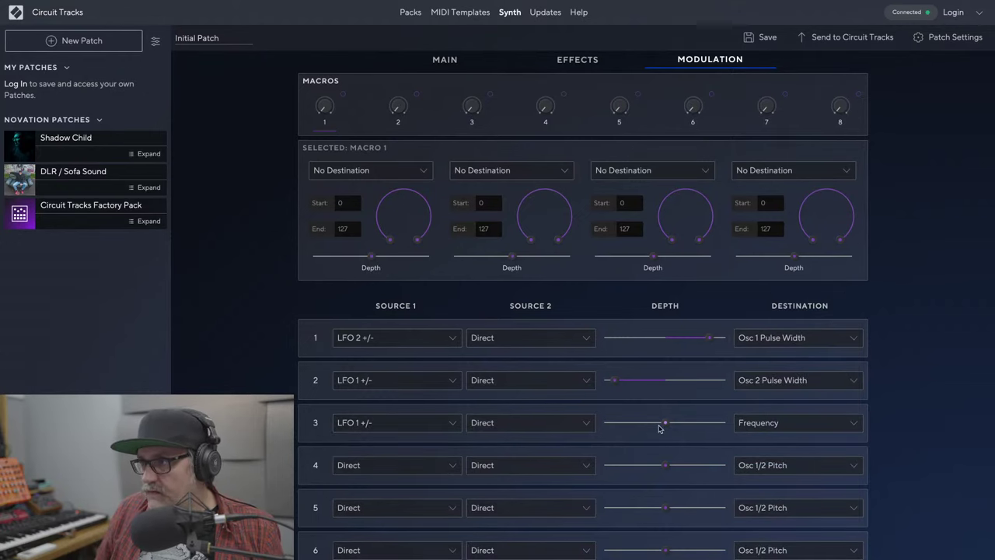
drag(667, 423, 704, 420)
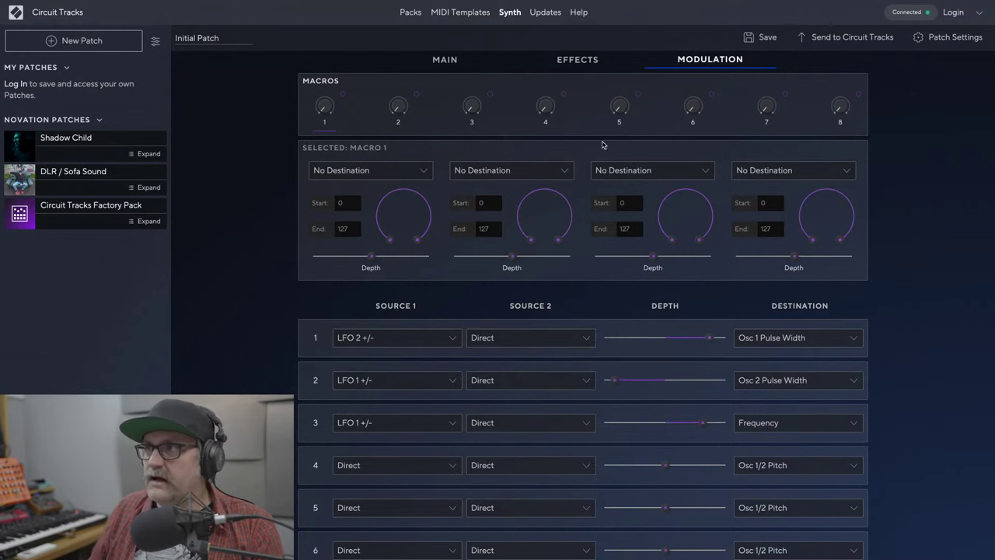
Give LFO 1 a Triangle waveform with a slower rate, and lower the filter frequency slightly further.
click(447, 59)
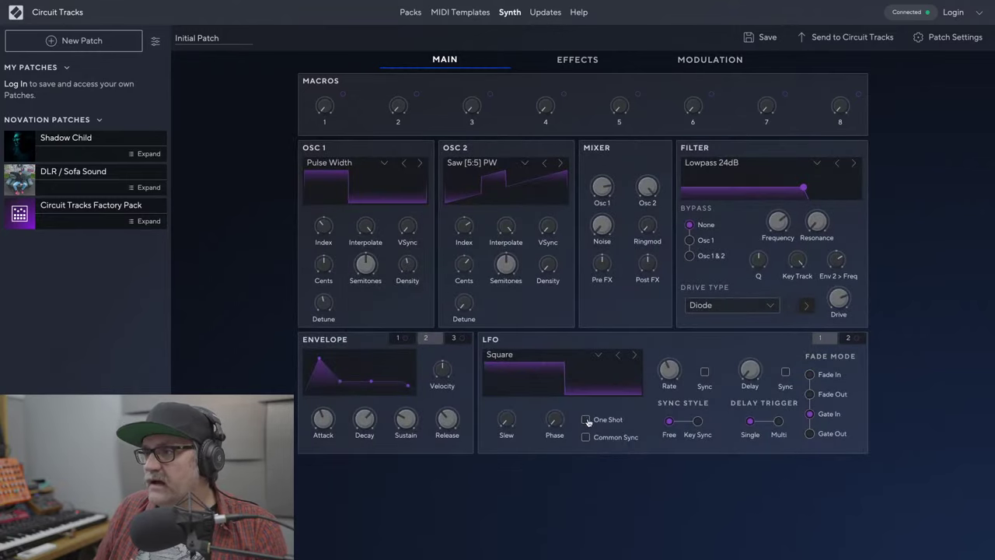
click(602, 356)
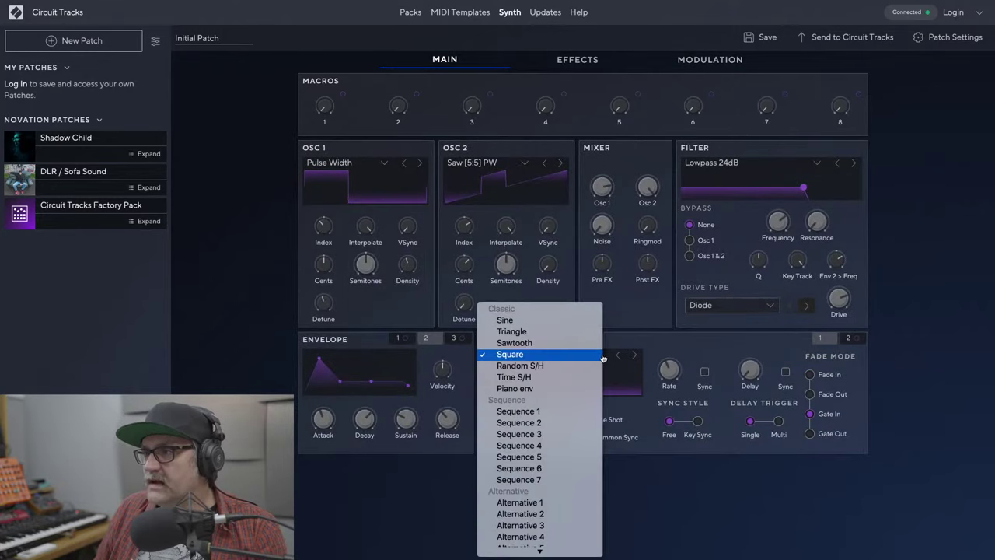
click(527, 333)
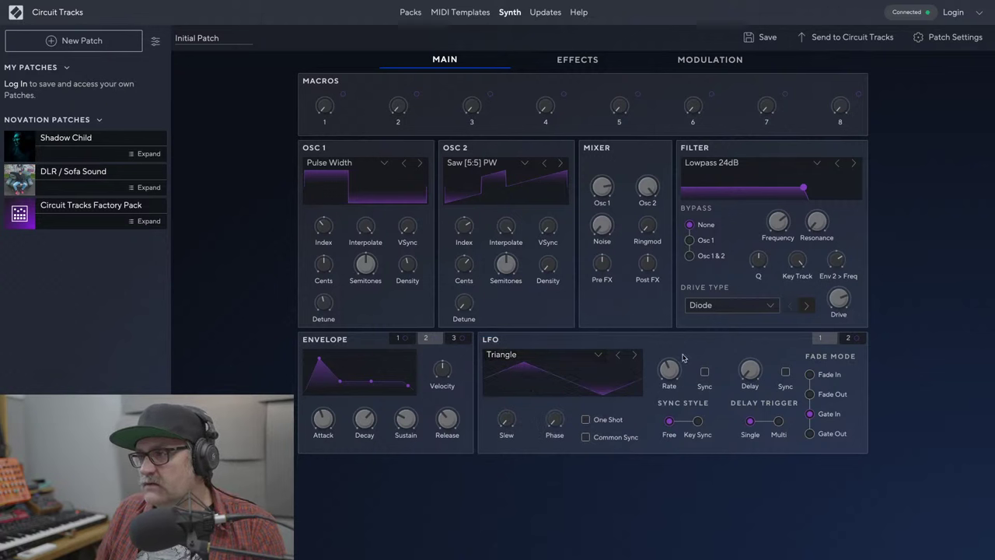
mouse_move(671, 363)
drag(671, 363, 670, 380)
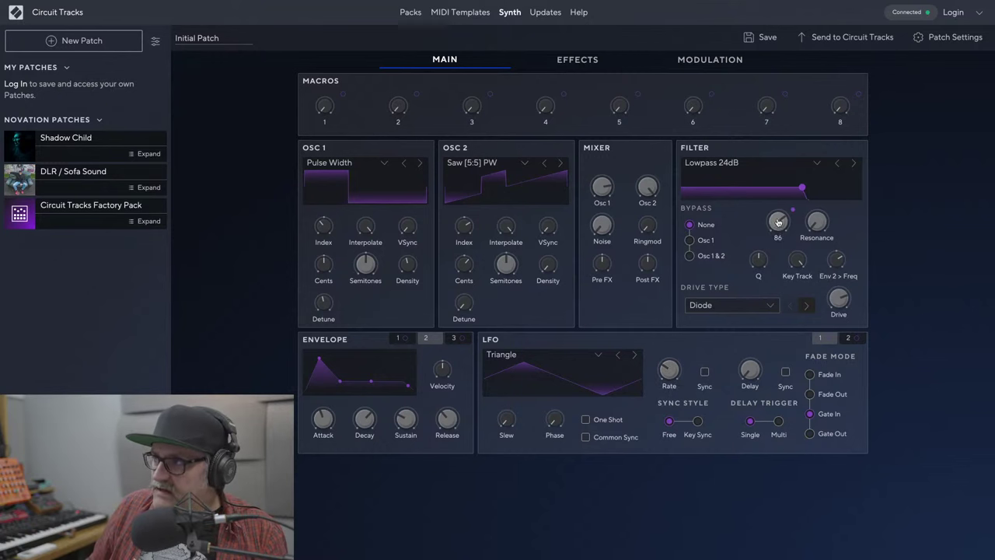
drag(777, 225, 777, 228)
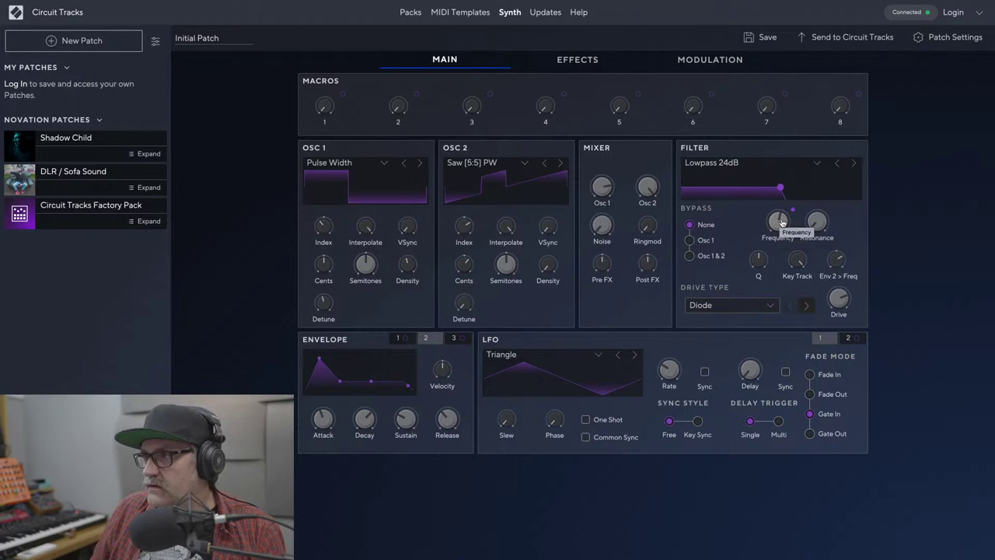
drag(781, 227, 779, 224)
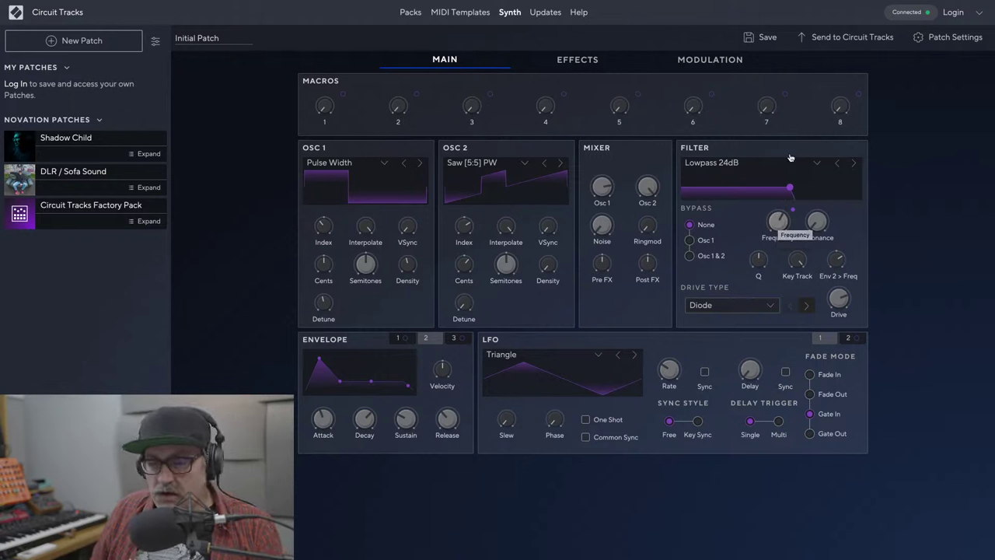
Review the modulation matrix, looking through its available slots and the LFO routings already assigned.
click(711, 61)
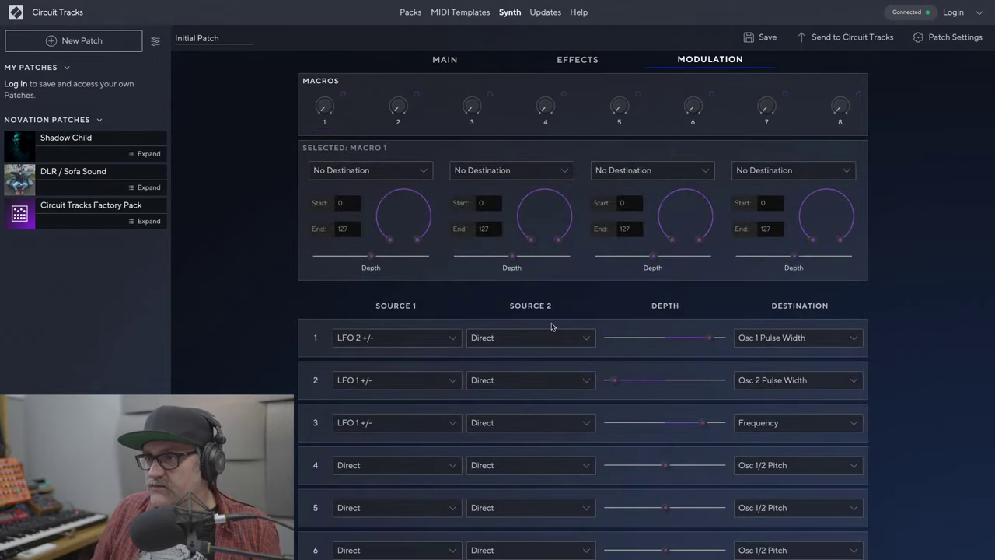
scroll(552, 326, down, 6)
scroll(552, 327, down, 2)
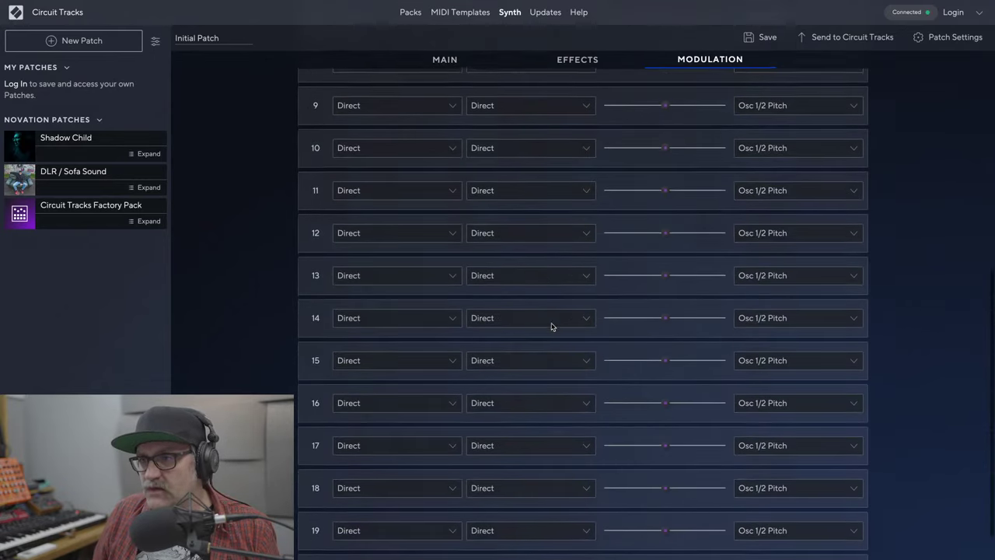
scroll(563, 360, up, 6)
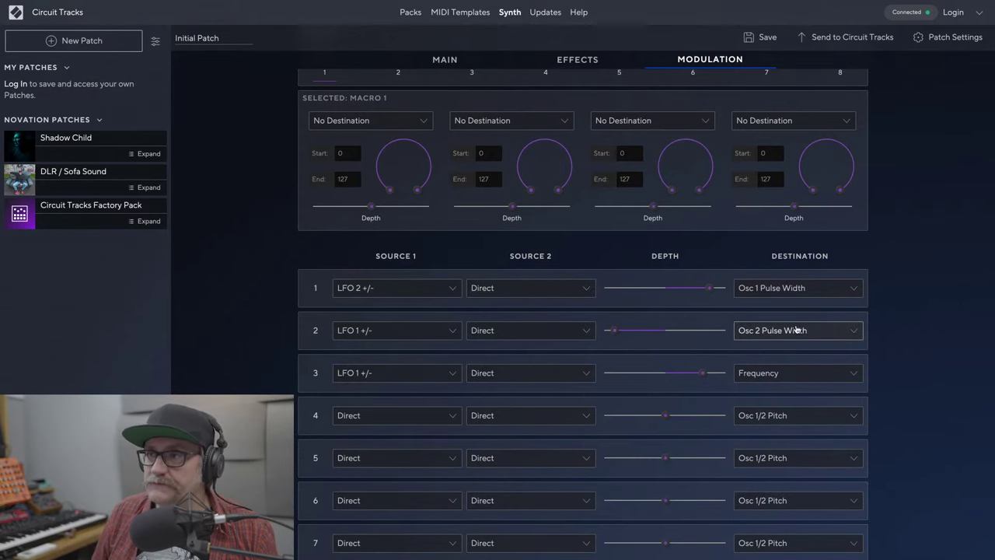
scroll(653, 290, up, 1)
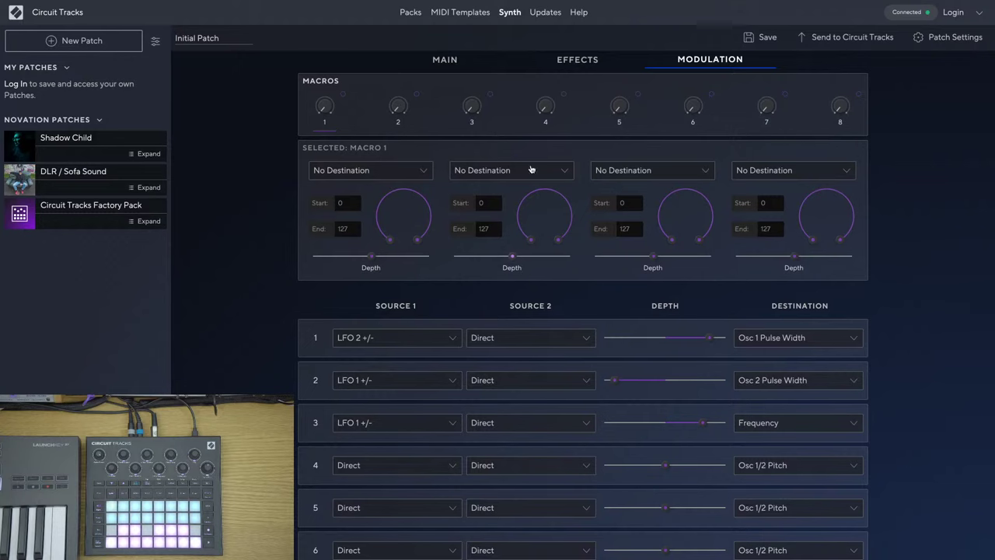
Create a new initial patch and turn its filter frequency down to 0.
click(72, 41)
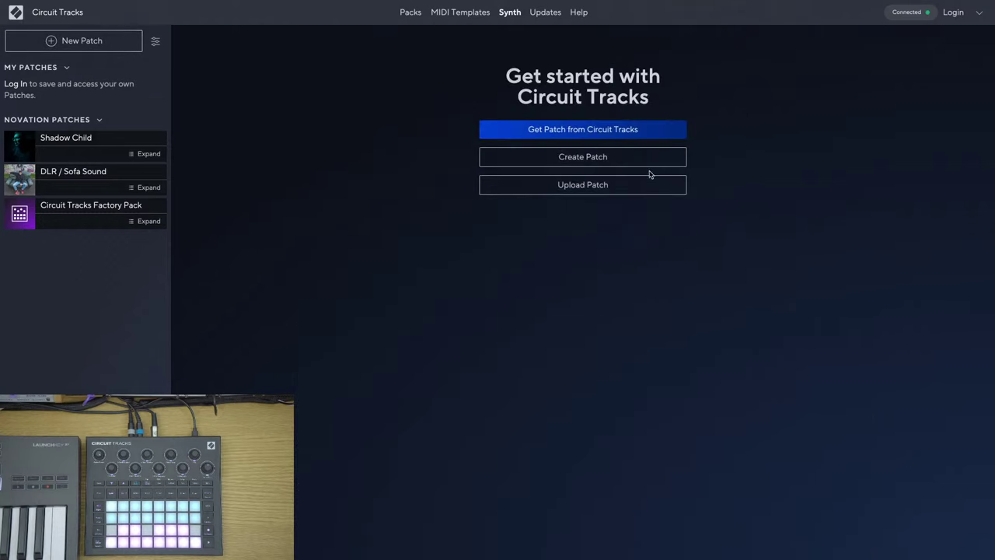
click(588, 158)
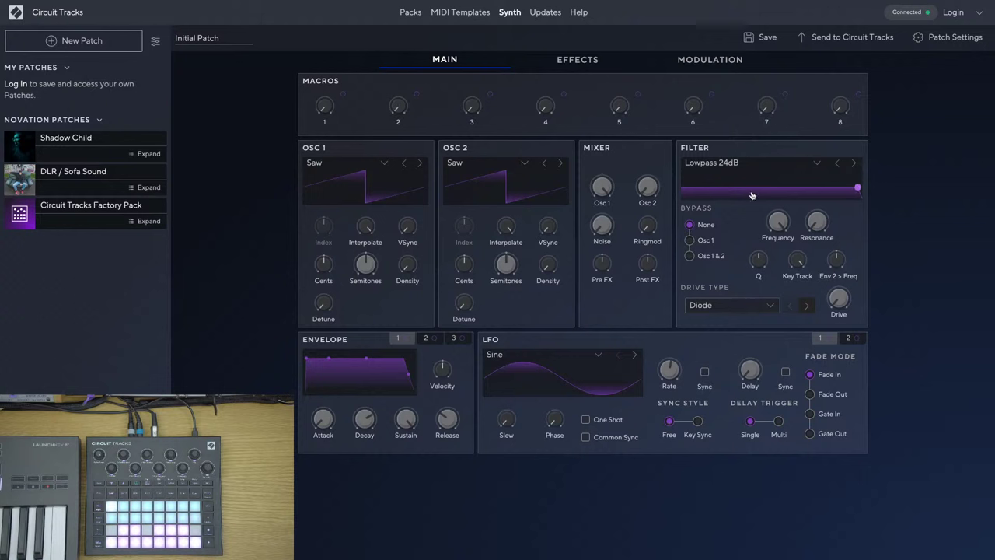
mouse_move(778, 222)
drag(778, 221, 777, 301)
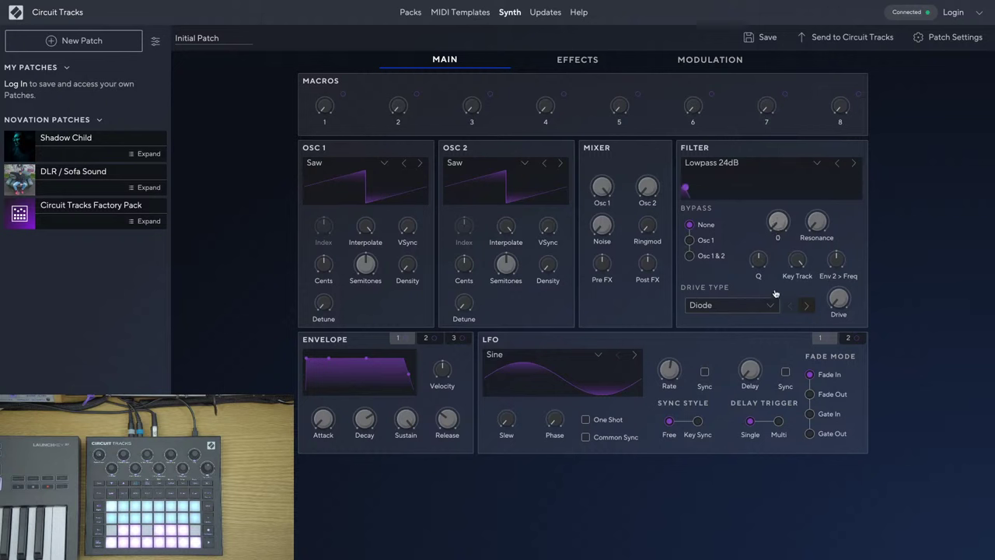
Inspect the destination assignments of several macro knobs, including macros 1 and 5, in the modulation settings.
click(702, 65)
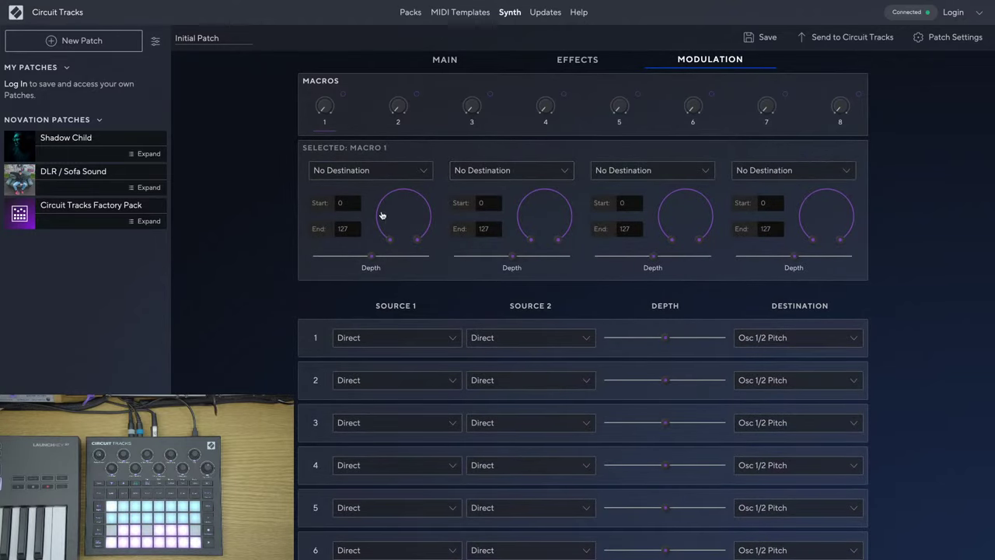
click(399, 107)
click(622, 110)
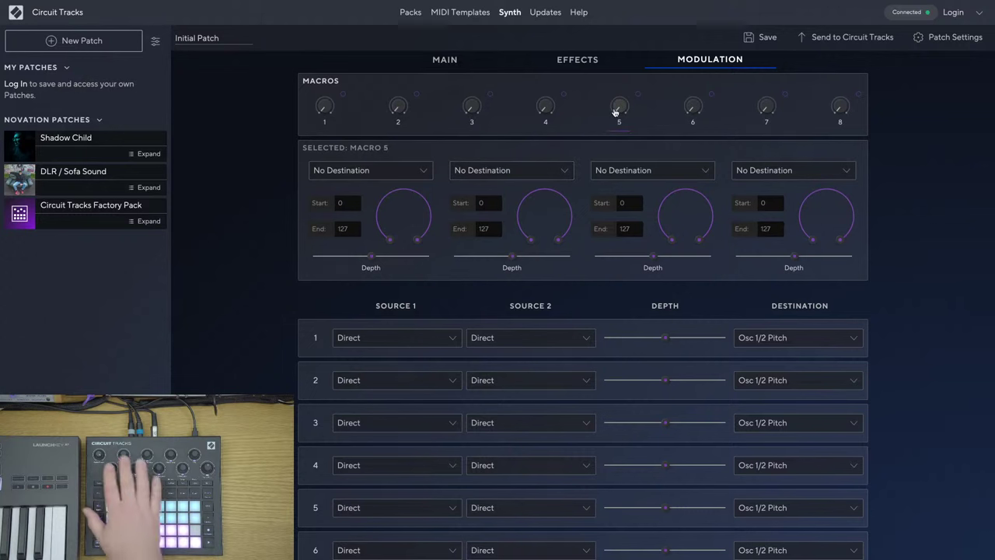
click(327, 108)
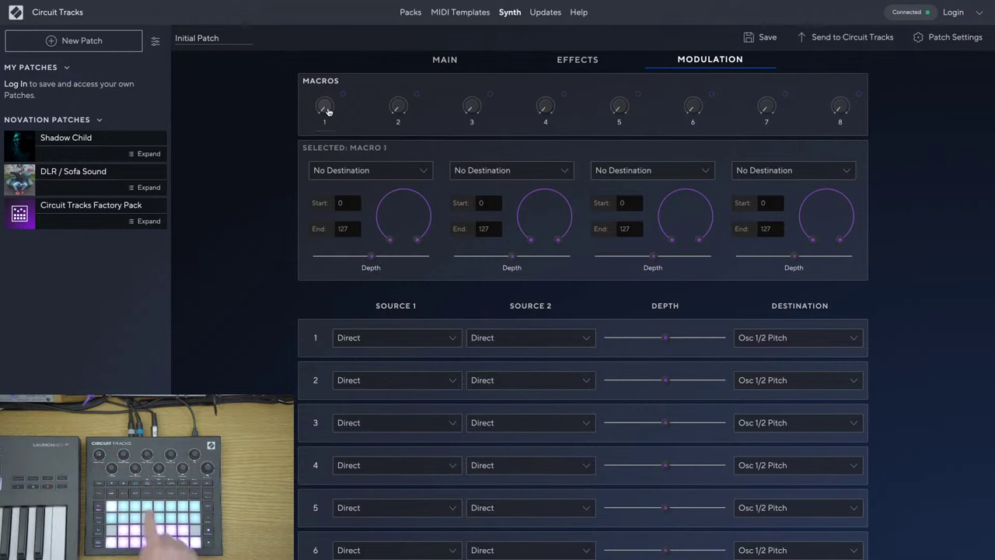
click(399, 111)
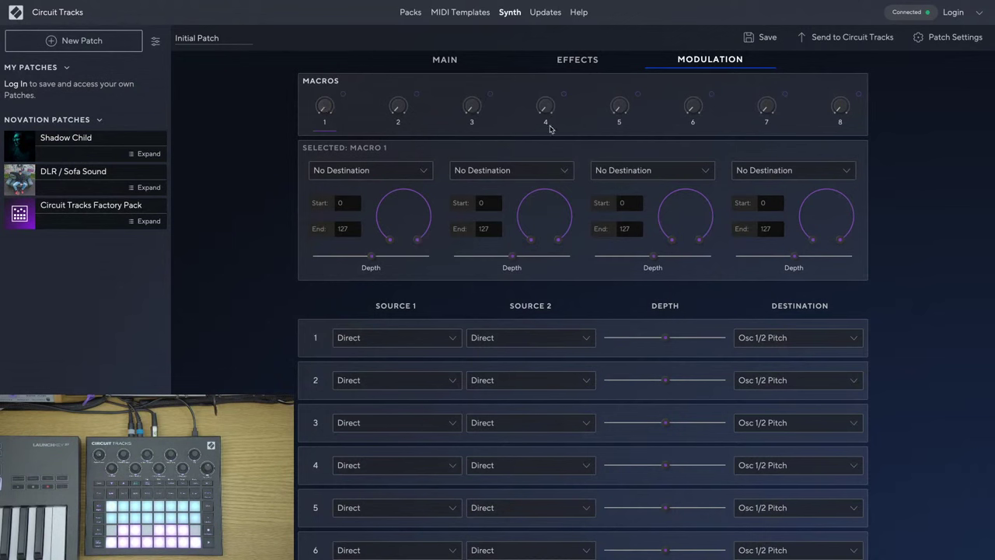
Assign macro 5's first destination to Cutoff Frequency at full positive depth, with the range ending at 63.
click(620, 109)
click(423, 172)
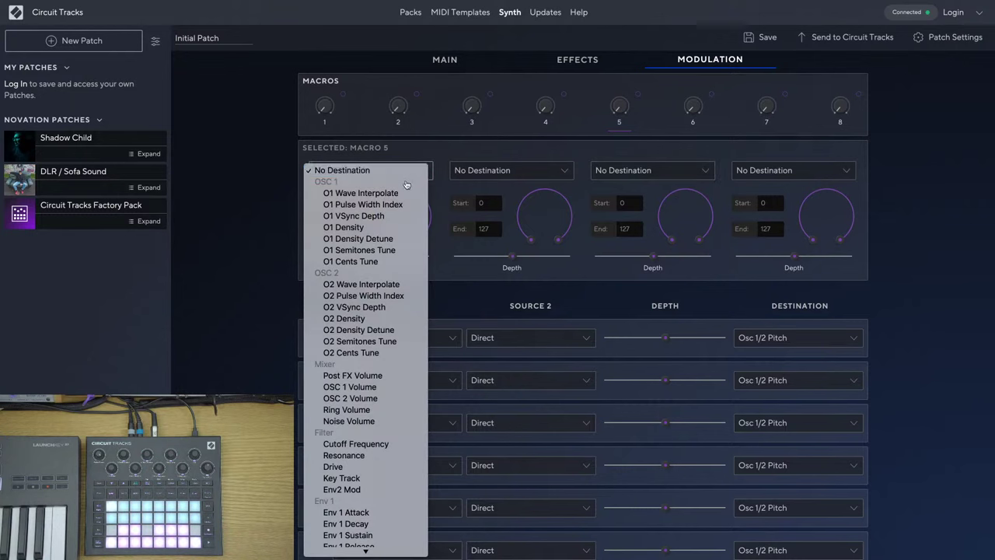
scroll(395, 268, down, 1)
scroll(394, 269, down, 6)
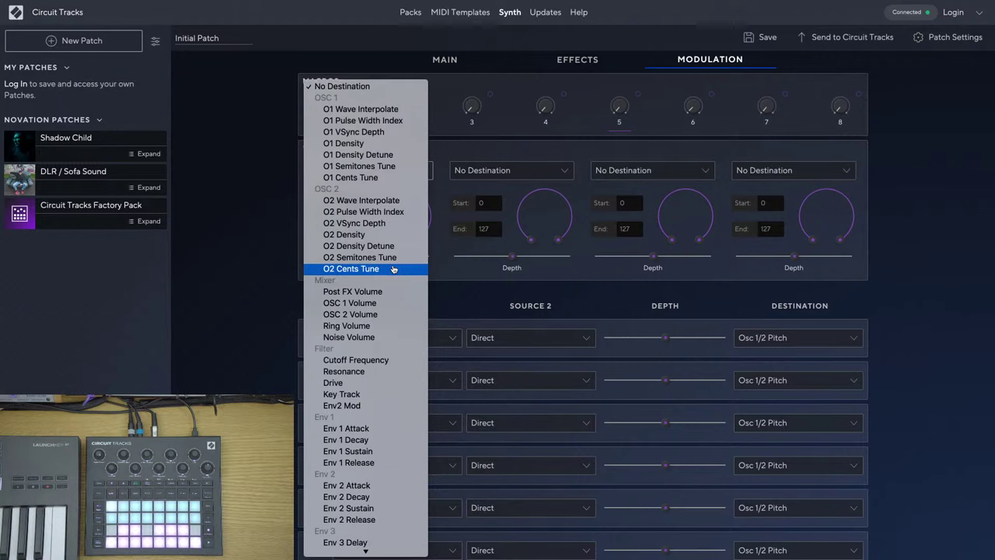
scroll(394, 268, down, 3)
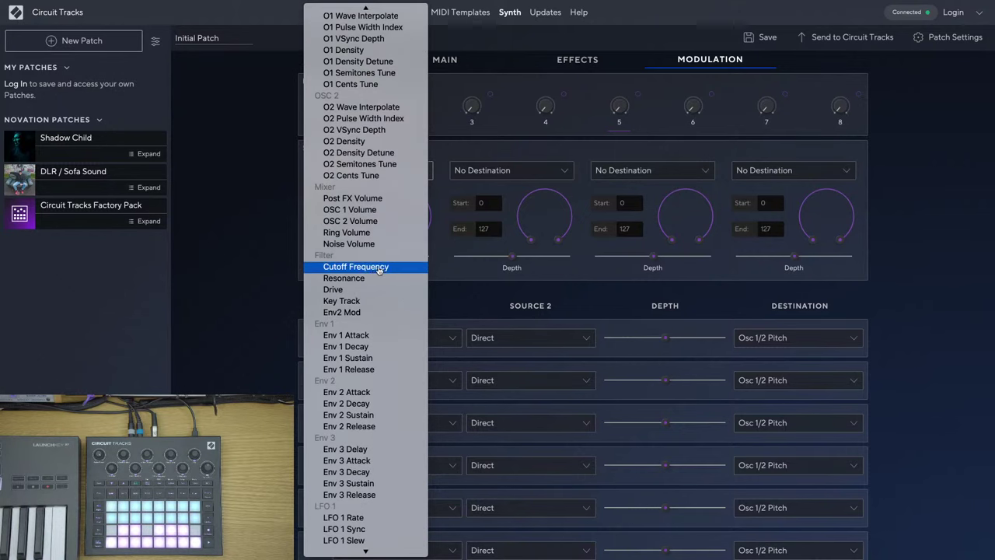
click(377, 267)
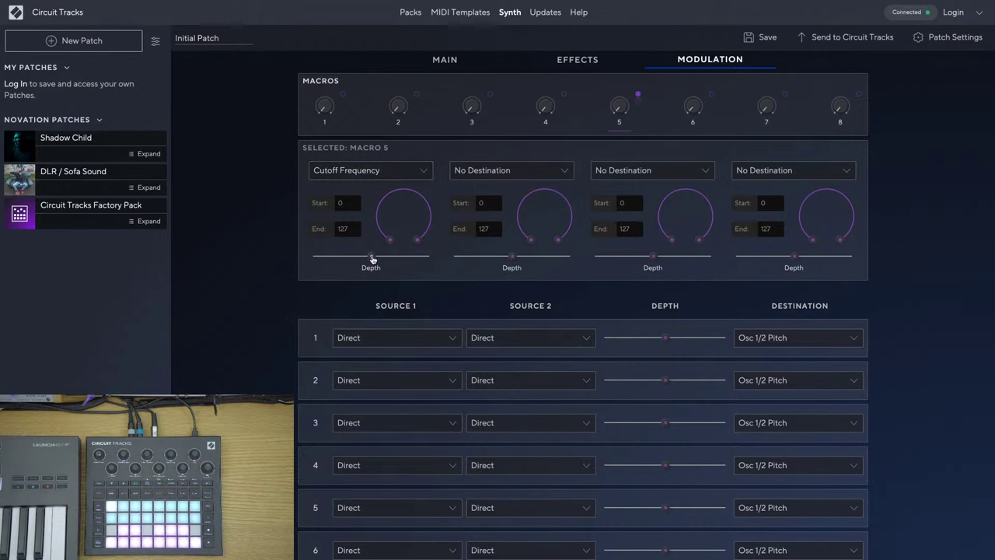
drag(372, 259, 431, 259)
drag(428, 231, 414, 274)
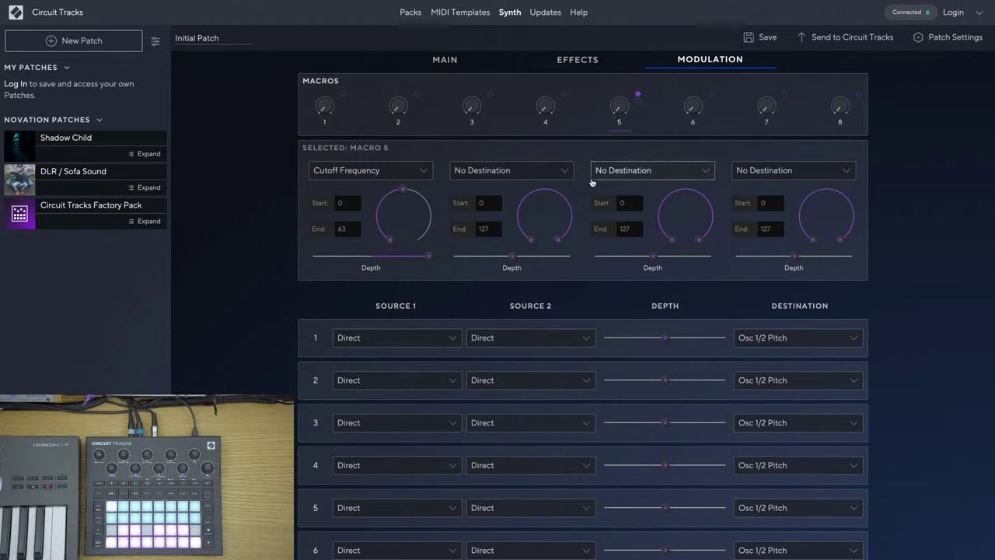
Route LFO 1 +/- to the filter Frequency in modulation slot 1.
click(456, 338)
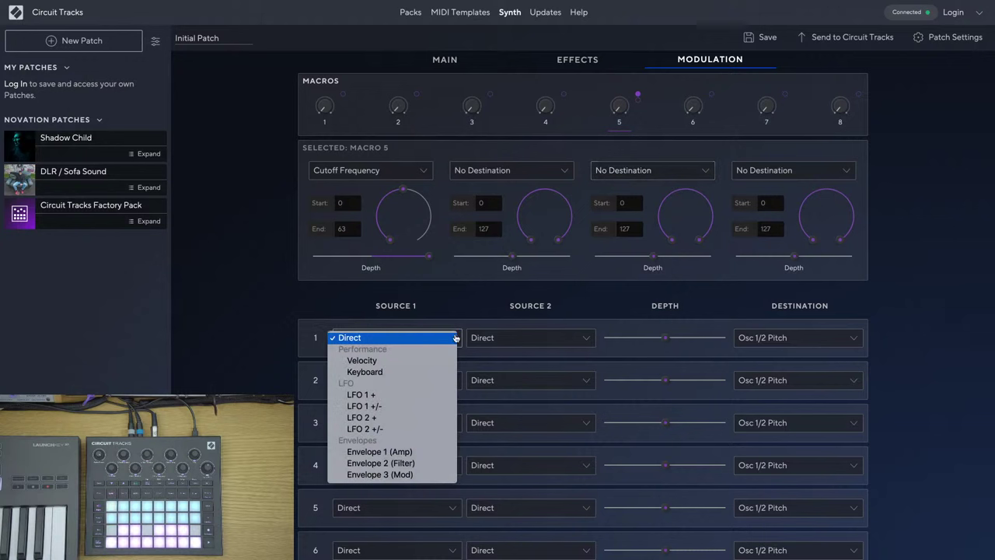
click(402, 407)
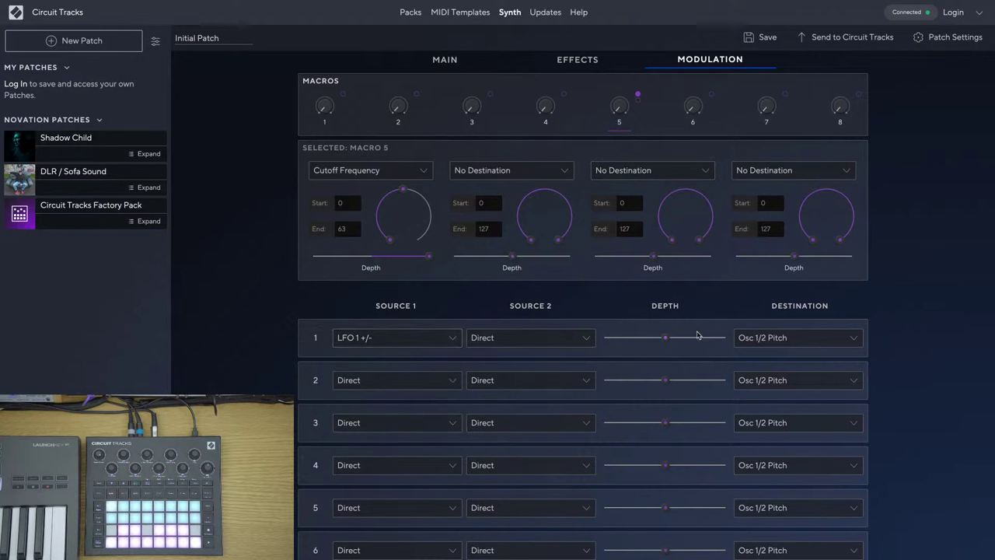
click(762, 339)
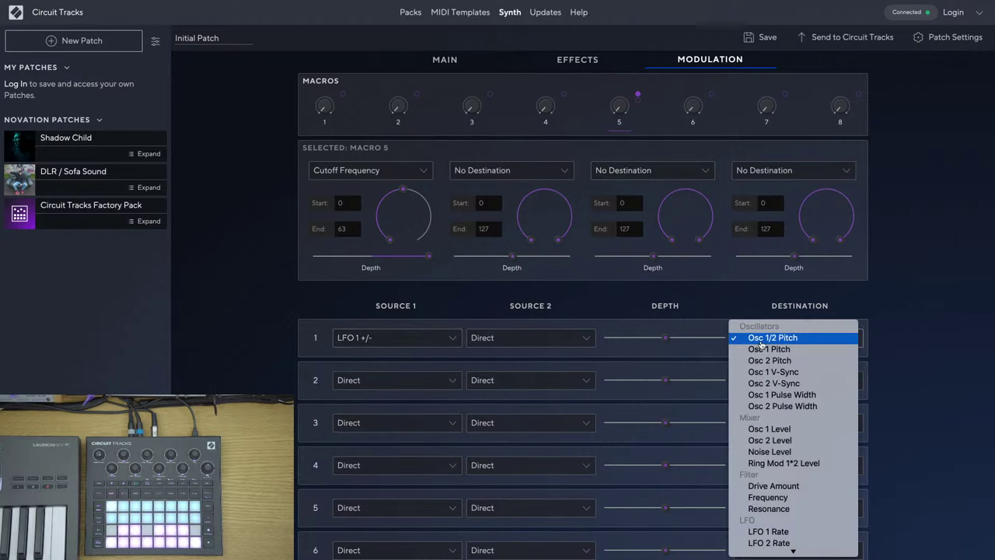
click(770, 502)
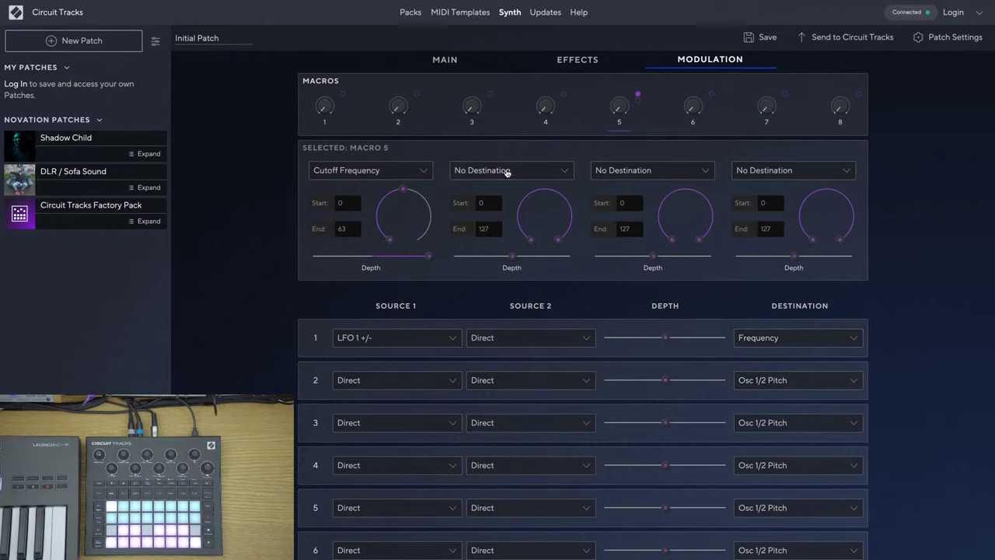
Assign macro 5's second destination to Mod Matrix 1 at full positive depth, with a range from 64 to 96.
drag(531, 237, 472, 194)
drag(404, 192, 404, 192)
click(539, 171)
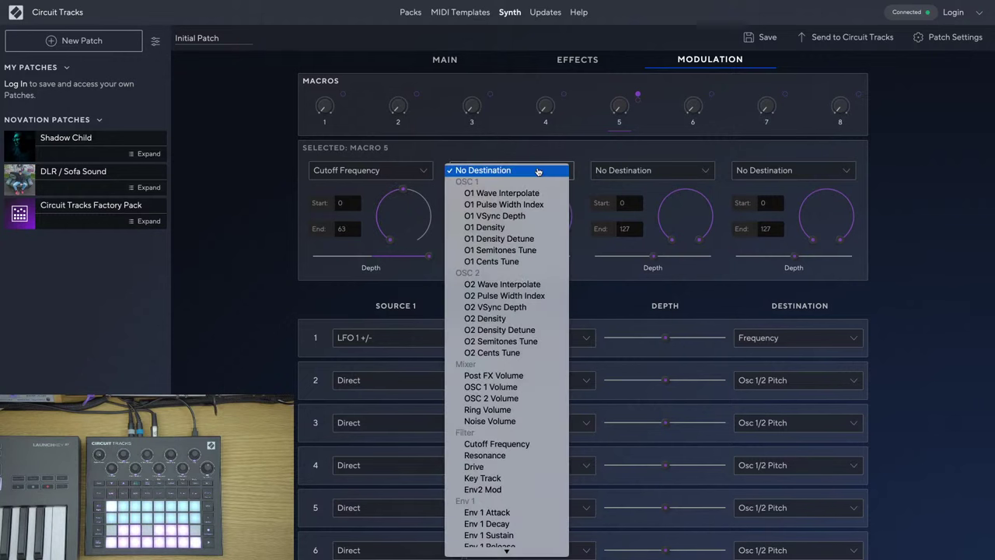
scroll(509, 331, down, 8)
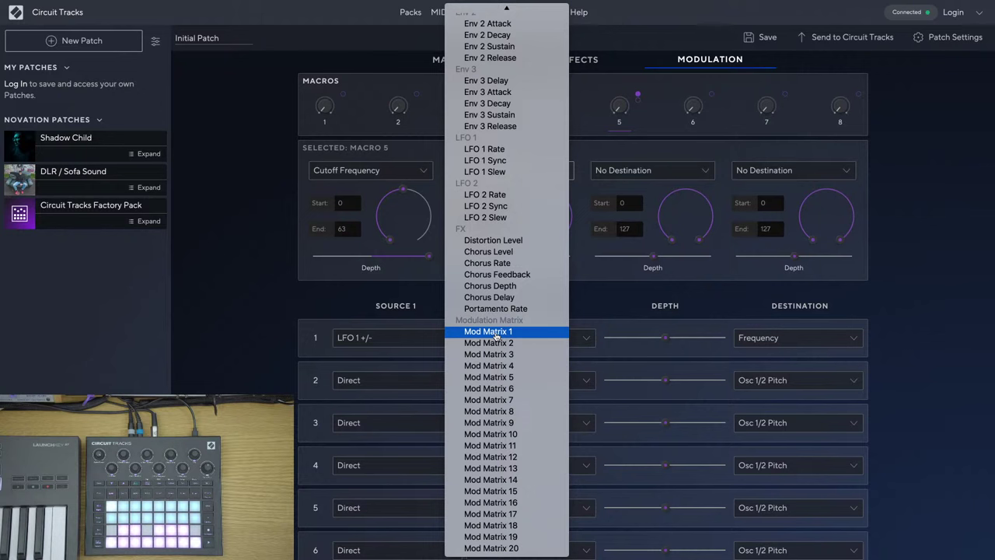
click(496, 333)
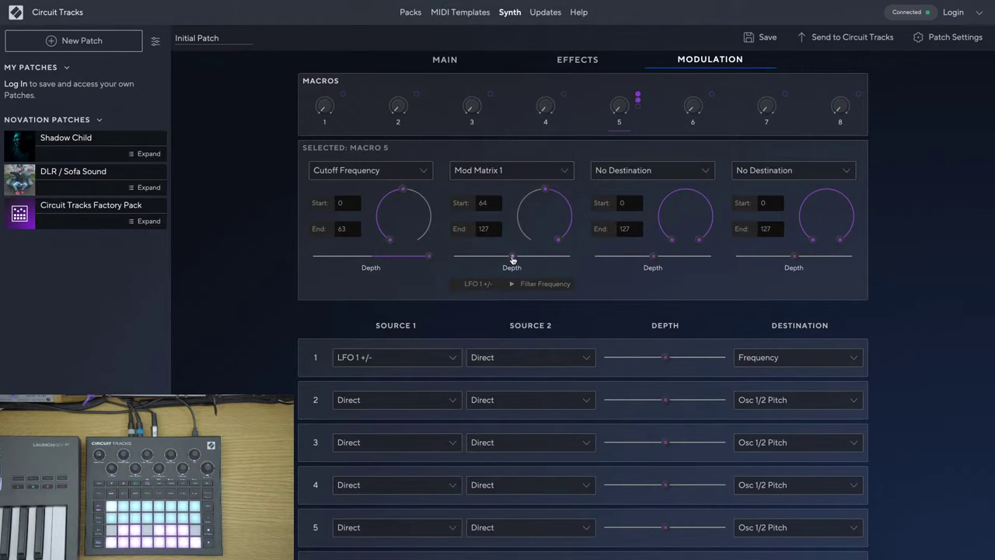
drag(514, 257, 542, 259)
drag(542, 257, 566, 258)
drag(568, 229, 552, 257)
Assign macro 5's third destination to LFO 1 Rate, starting at 97 with a slightly positive depth.
drag(671, 240, 660, 194)
click(707, 171)
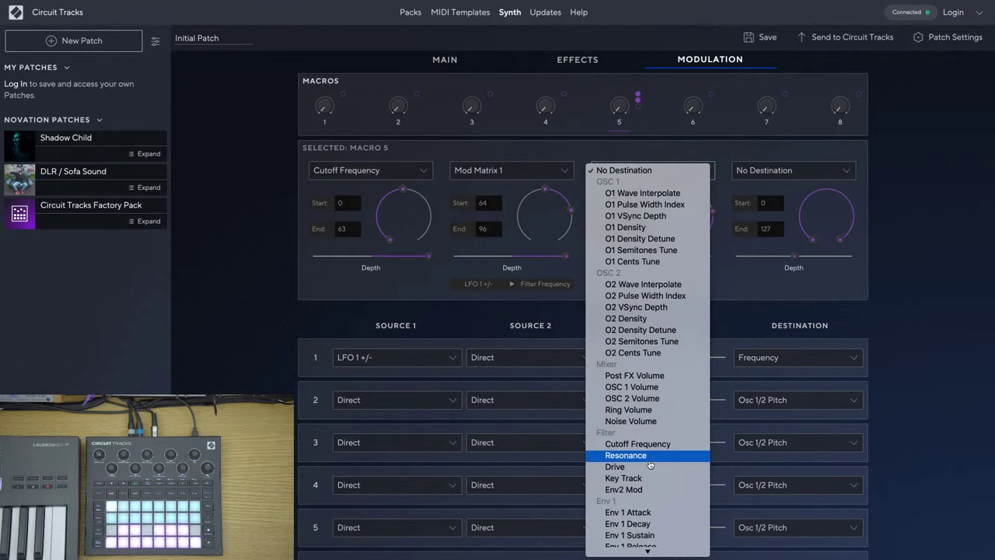
scroll(649, 464, down, 3)
scroll(650, 463, down, 5)
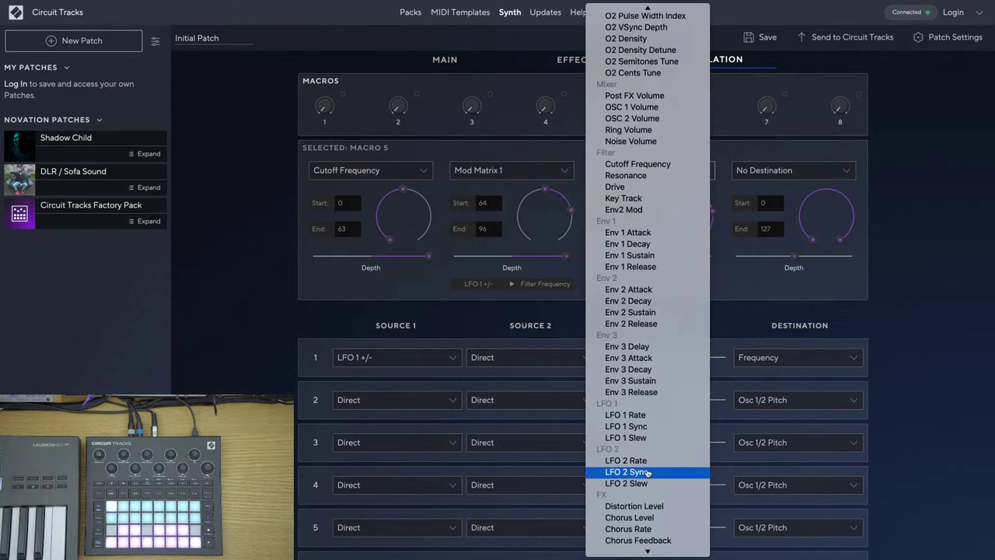
click(636, 415)
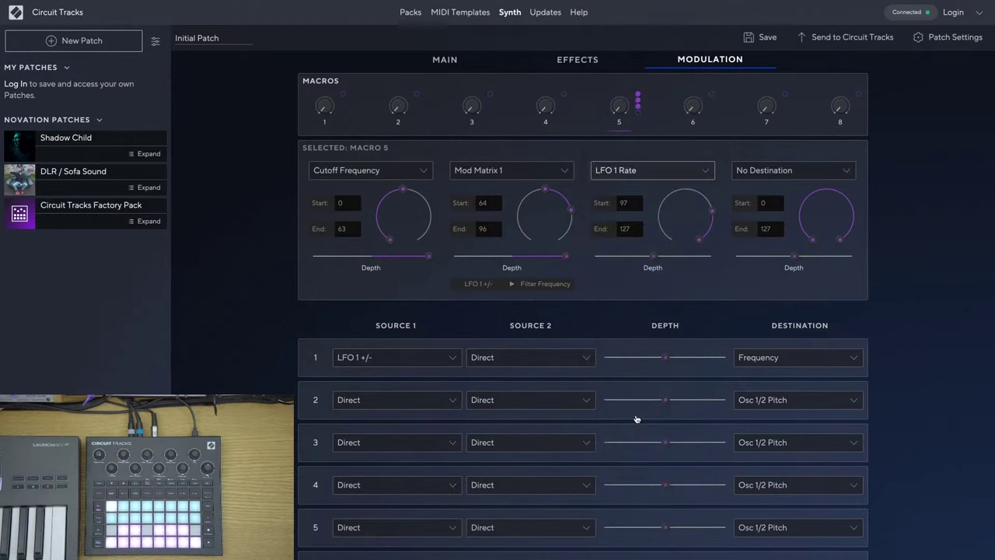
drag(654, 260, 658, 260)
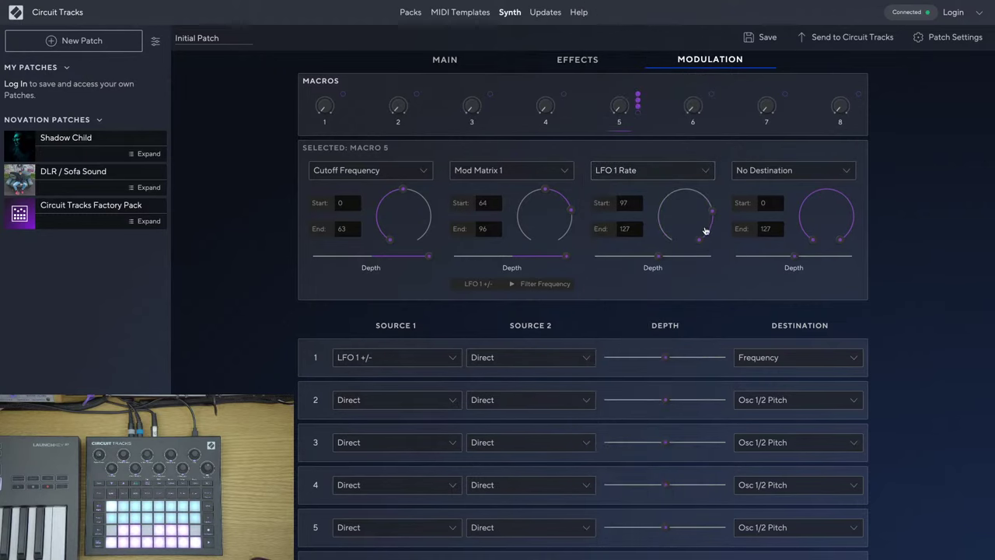
drag(661, 261, 663, 260)
Assign macro 5's fourth destination to OSC 2 Volume and change oscillator 2's waveform to Square.
click(769, 177)
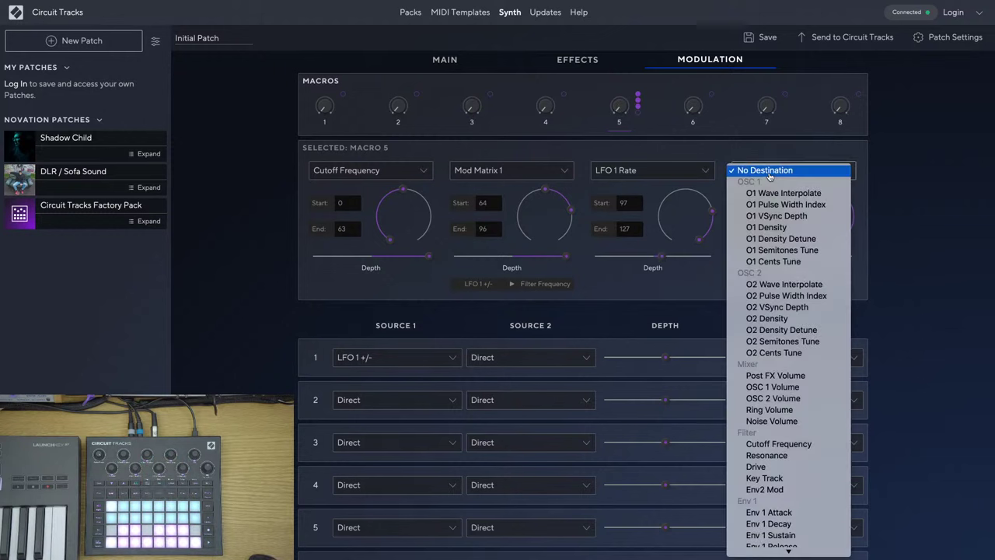
click(793, 399)
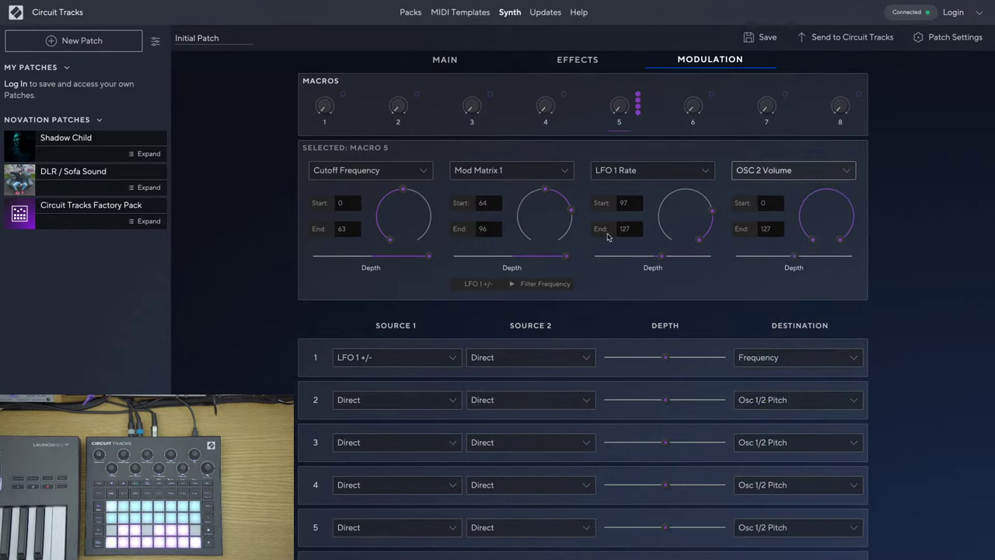
click(446, 59)
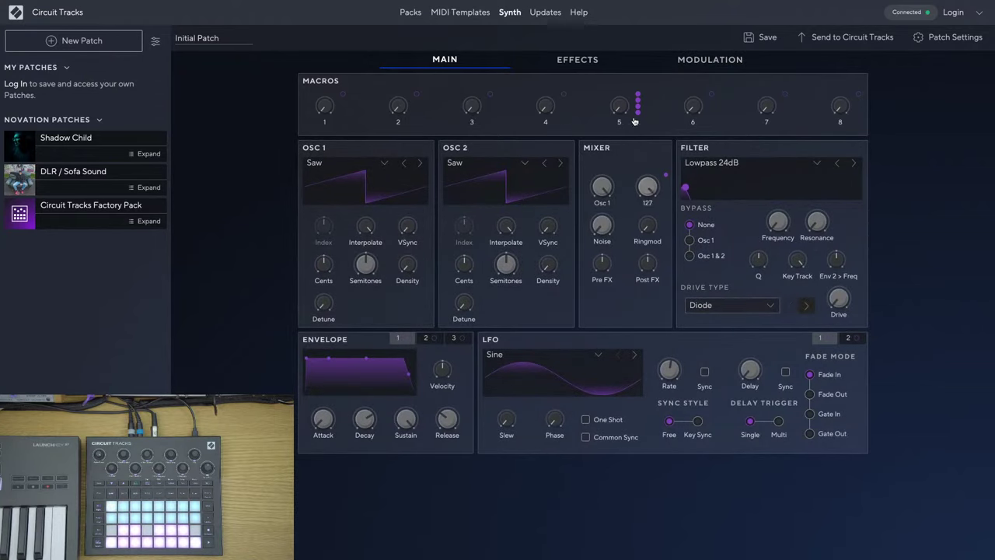
click(525, 161)
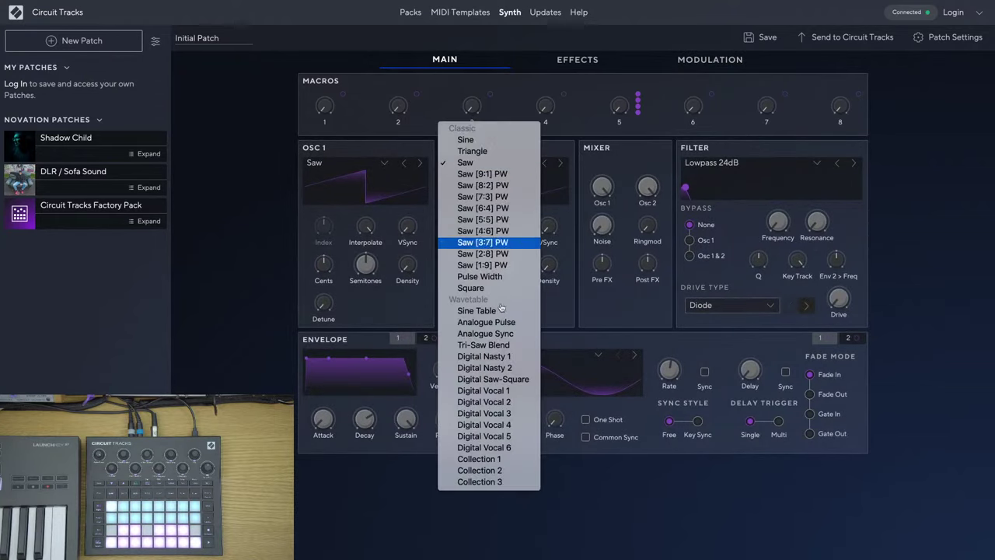
click(479, 288)
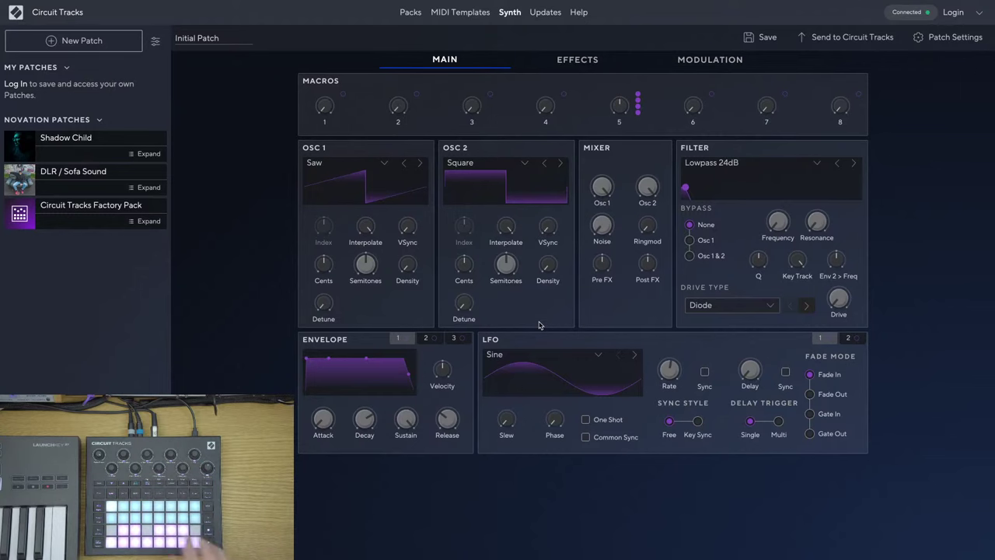
End macro 5's LFO 1 Rate range at 113, and start its OSC 2 Volume range at 114 with full negative depth.
click(729, 69)
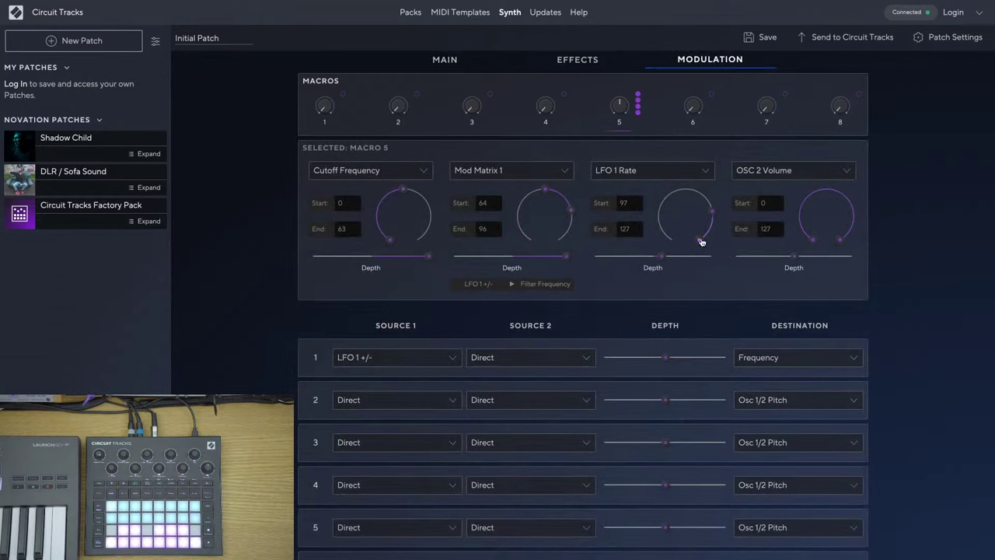
drag(706, 241, 704, 249)
drag(814, 244, 811, 186)
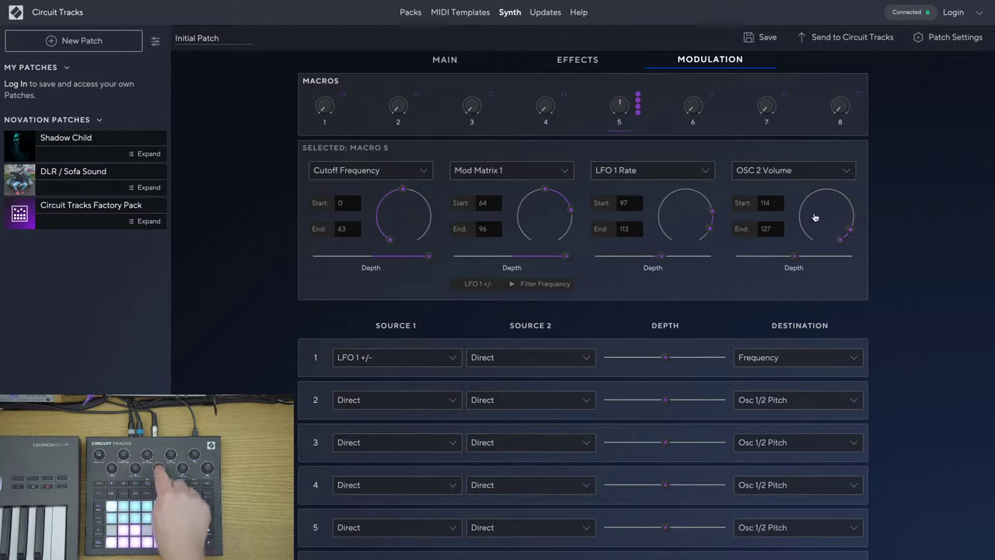
mouse_move(795, 259)
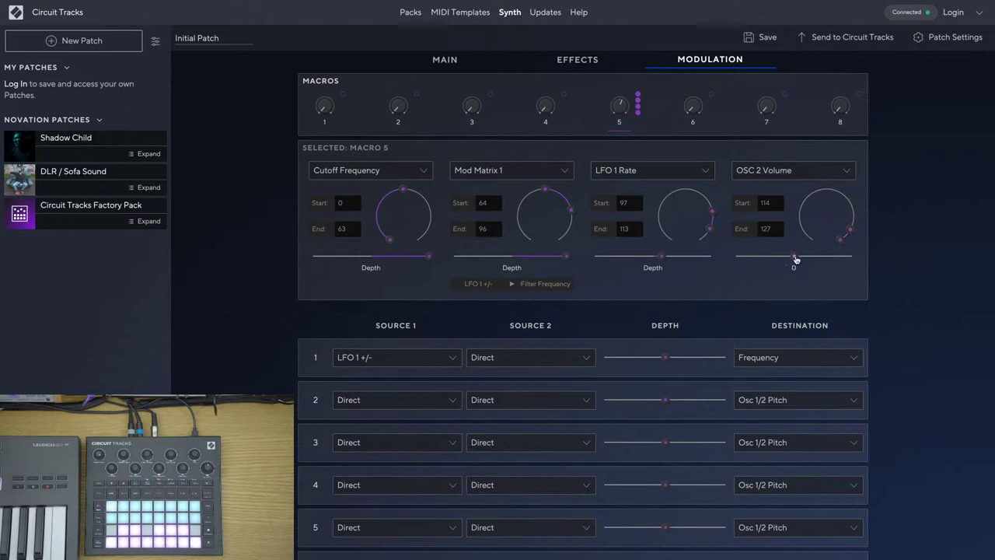
drag(795, 259, 736, 259)
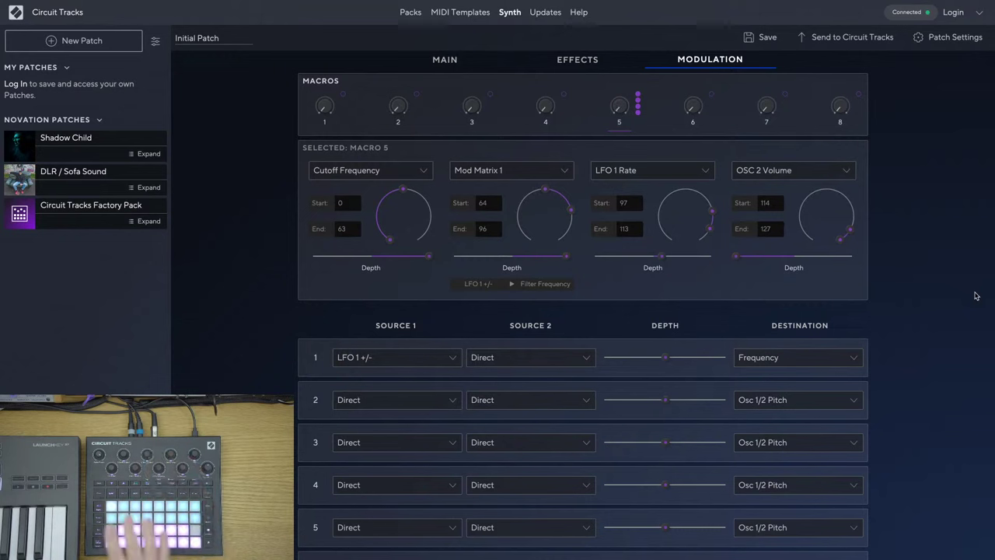
Review the destination settings of macros 1, 3 and 5, finishing with macro 3 selected.
click(325, 108)
click(469, 110)
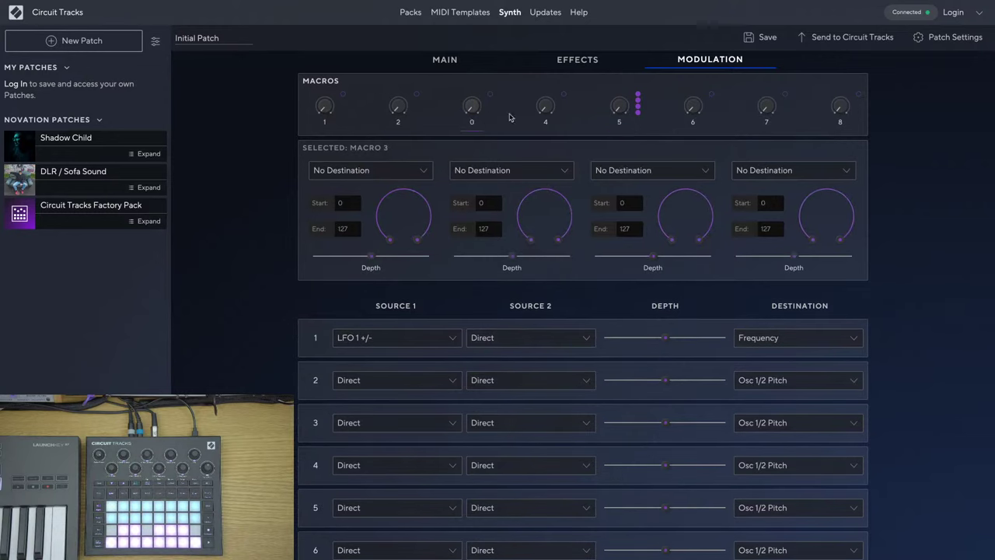
click(620, 109)
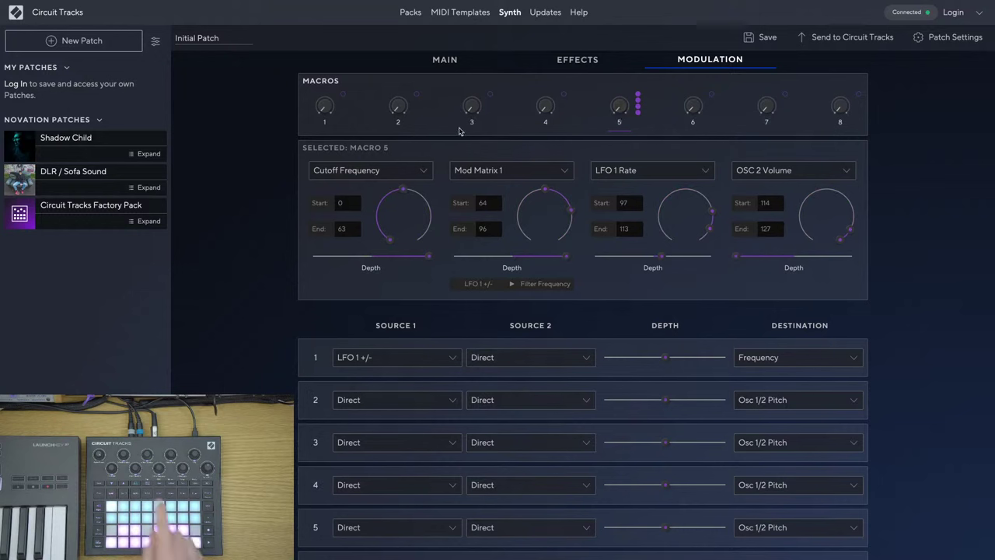
click(468, 108)
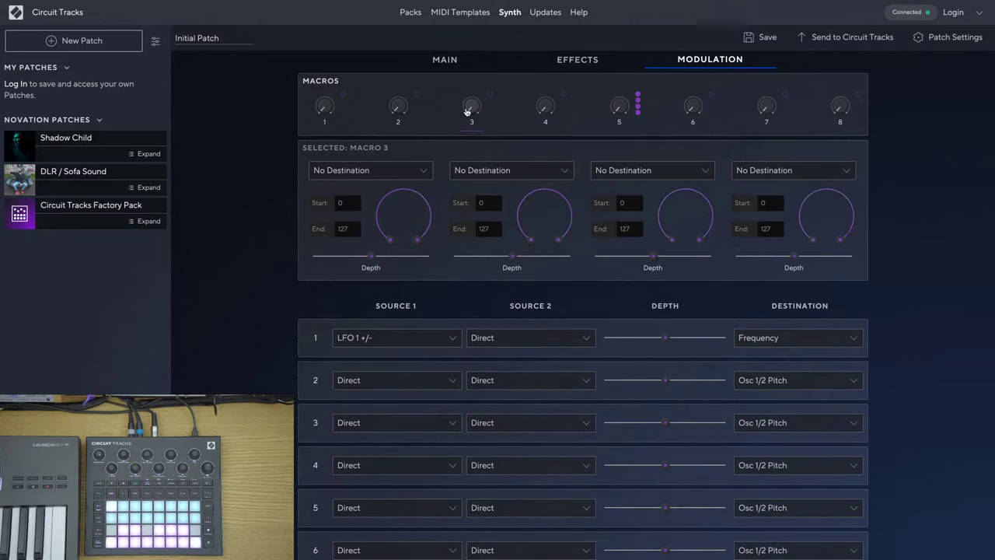
Try envelope 1's sustain at its minimum, then raise it back to full.
click(447, 60)
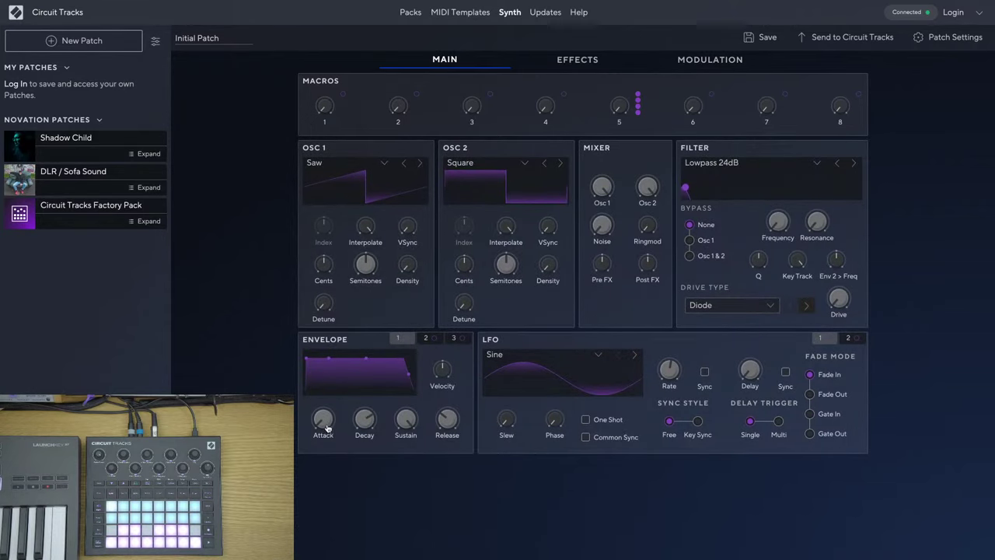
drag(406, 421, 399, 504)
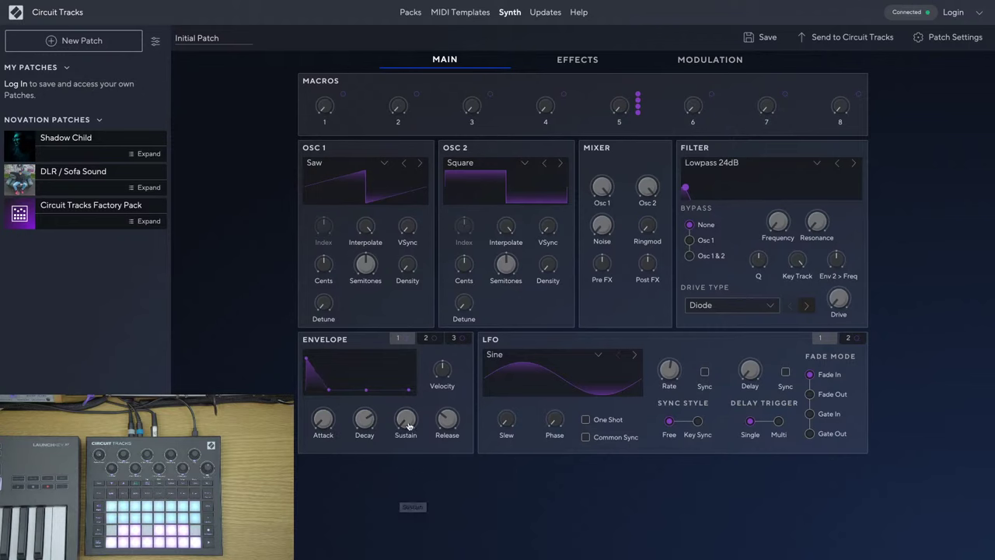
drag(402, 421, 393, 360)
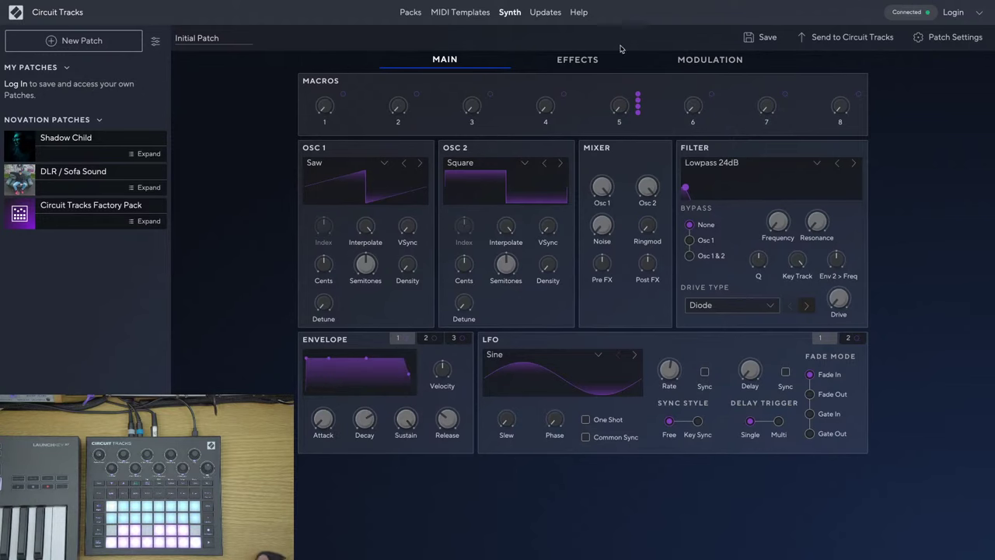
Assign macro 3's first destination to Env 1 Sustain at full negative depth, with the range ending at 48.
click(721, 61)
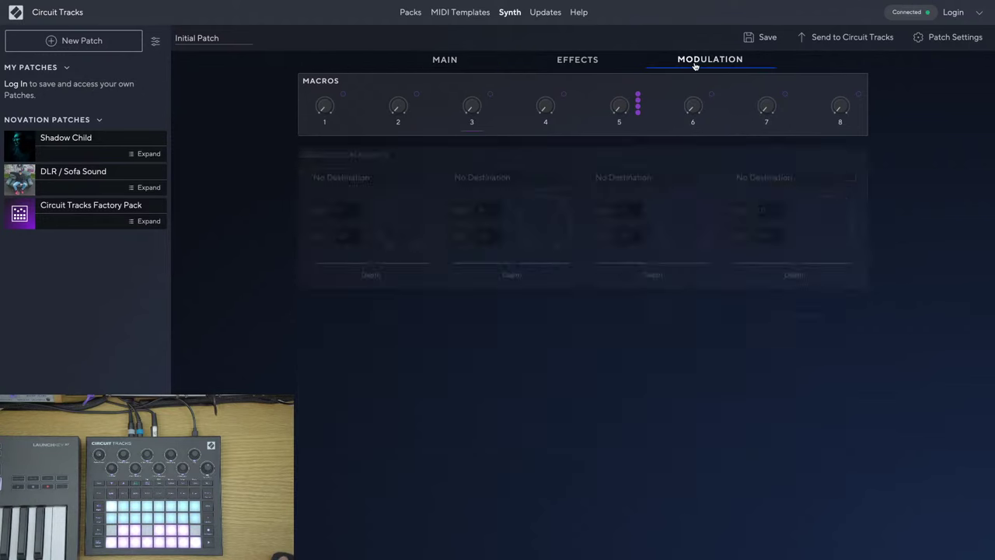
click(393, 168)
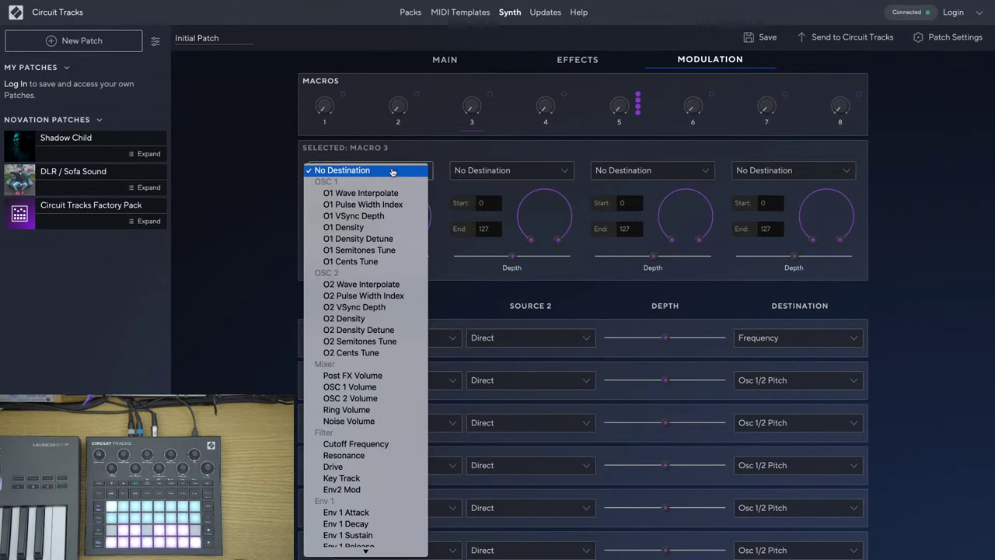
scroll(358, 365, down, 5)
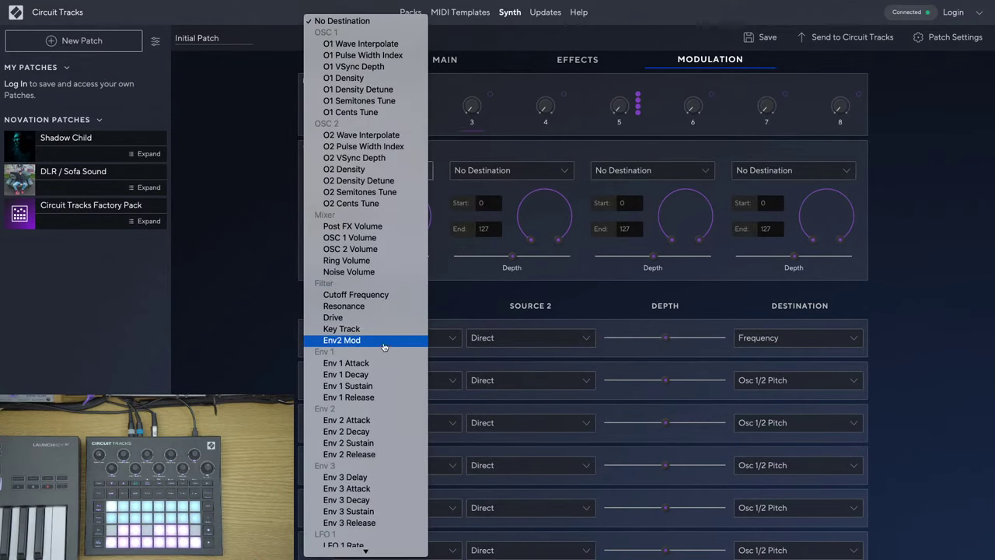
click(373, 386)
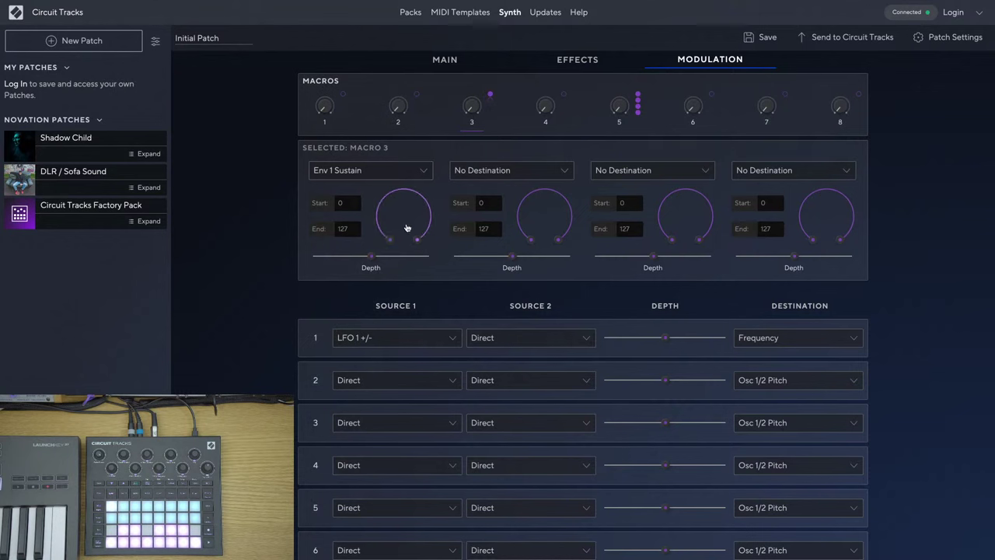
drag(413, 239, 318, 255)
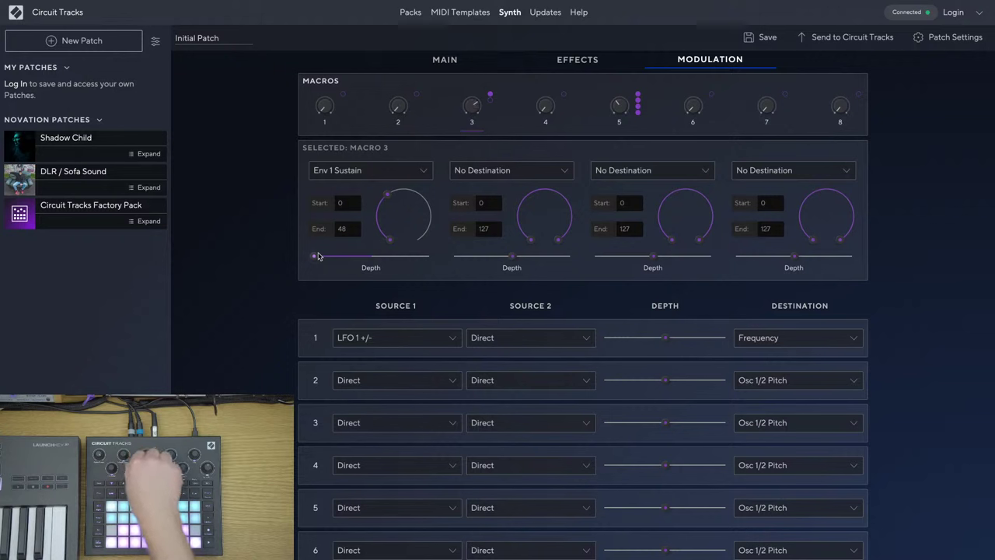
Assign macro 3's second destination to Env 1 Decay, starting at 49 with a moderately negative depth.
scroll(320, 261, down, 1)
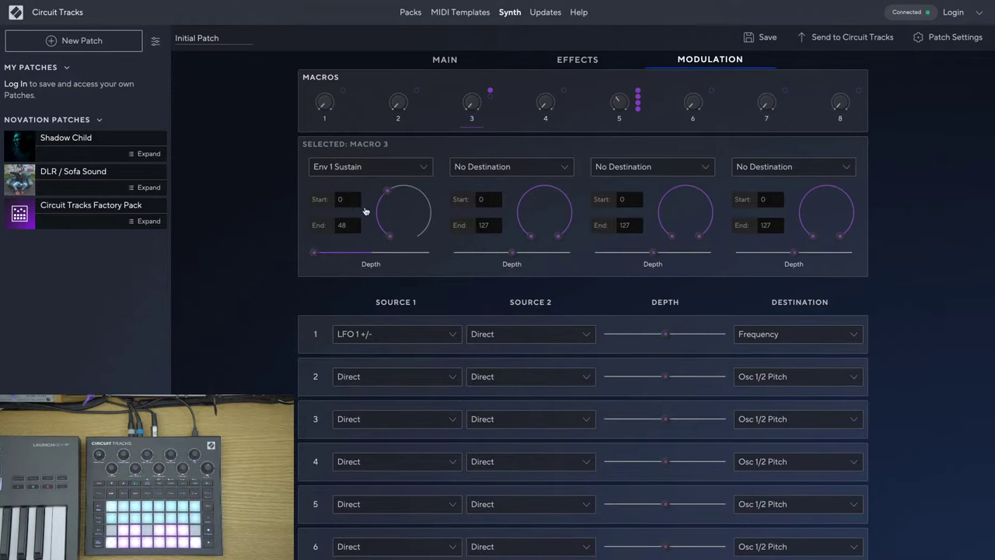
drag(532, 238, 528, 212)
click(531, 169)
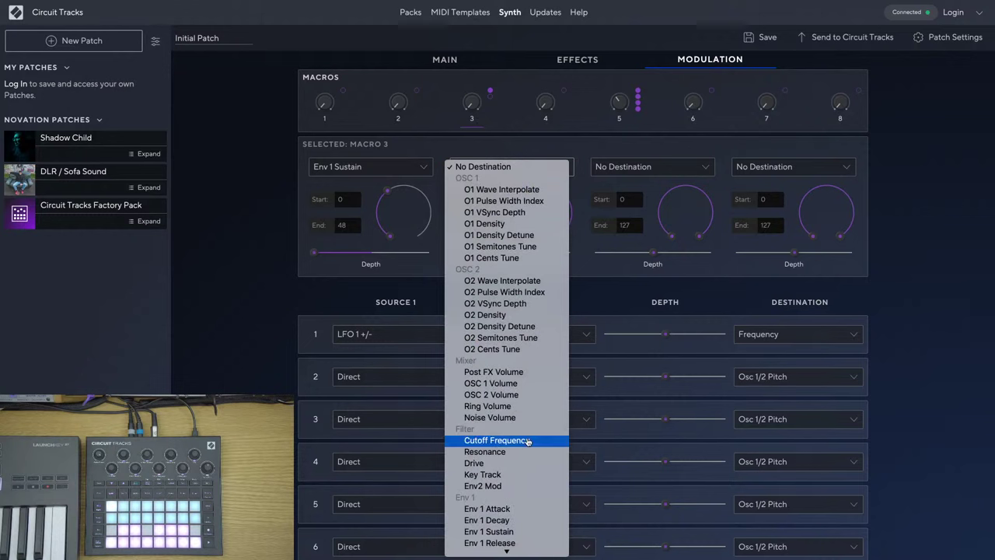
scroll(517, 451, down, 3)
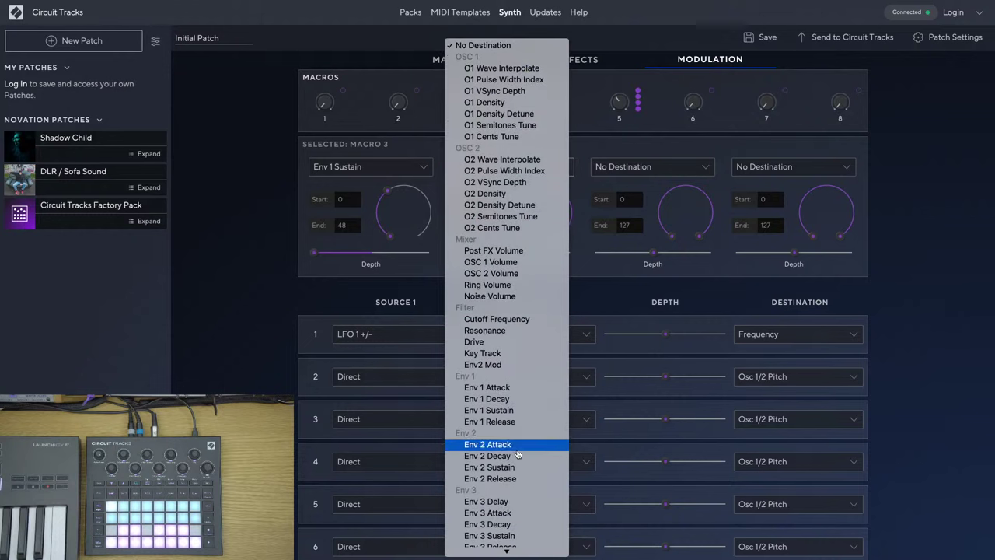
click(503, 401)
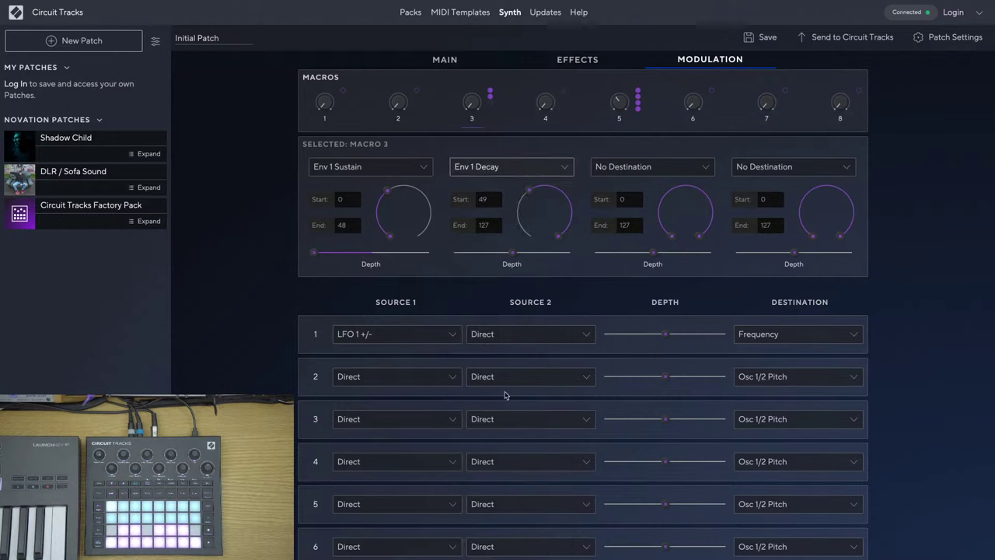
drag(507, 255, 500, 255)
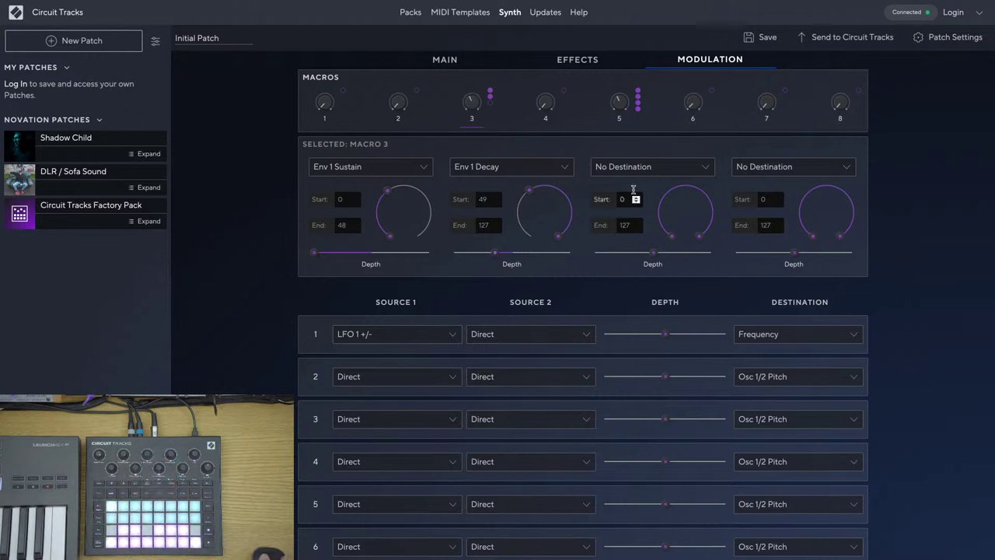
Assign macro 3's third destination to Env 1 Release, starting at 84 with a depth about halfway positive.
click(706, 168)
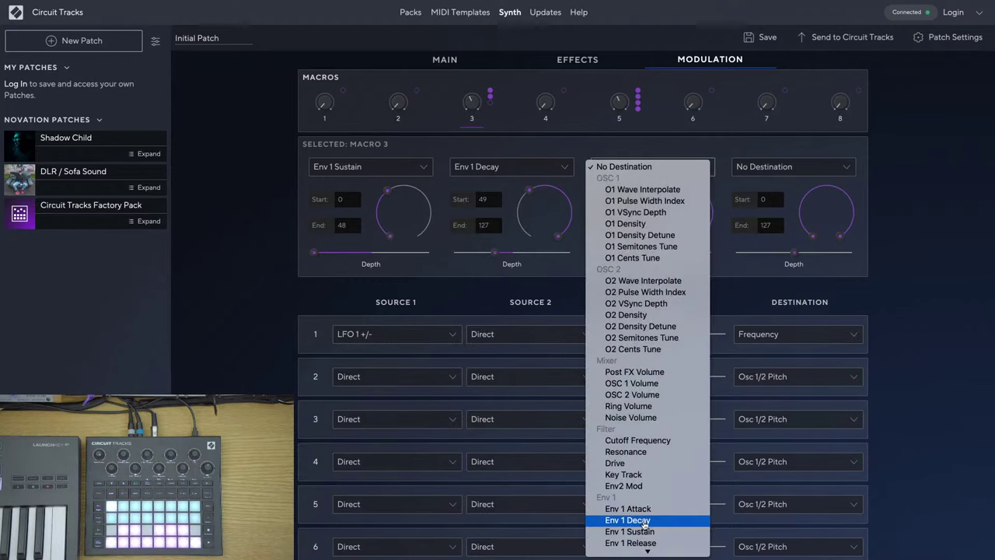
click(642, 544)
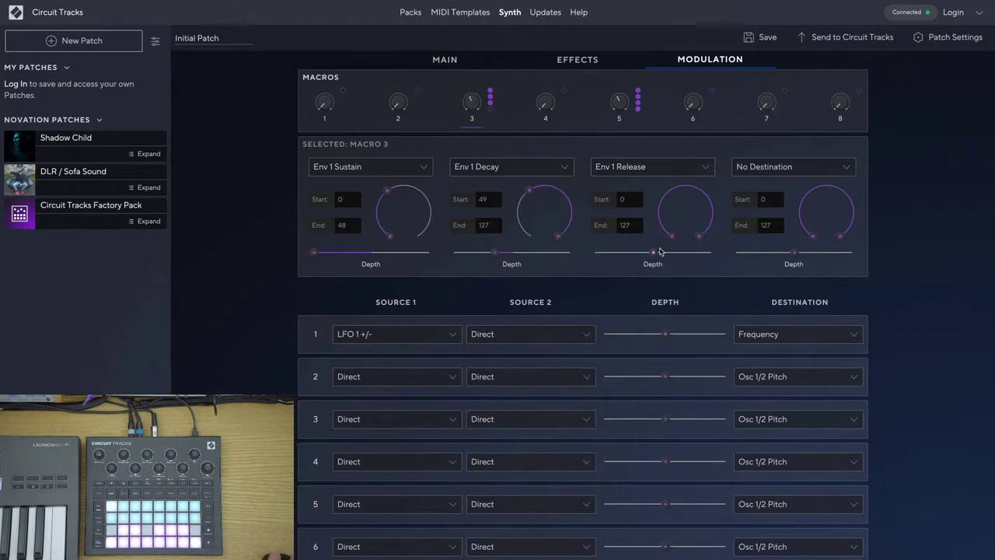
drag(653, 253, 671, 195)
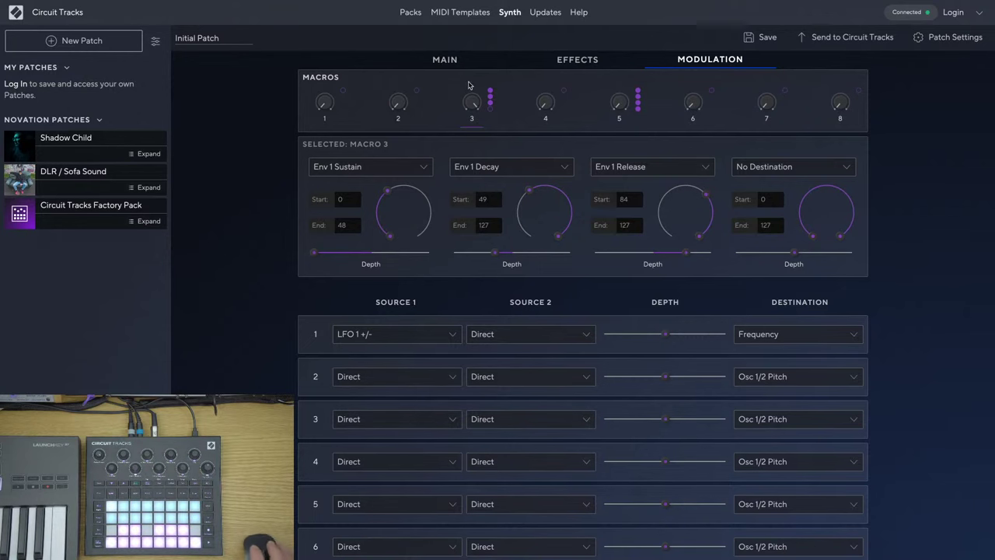
click(440, 60)
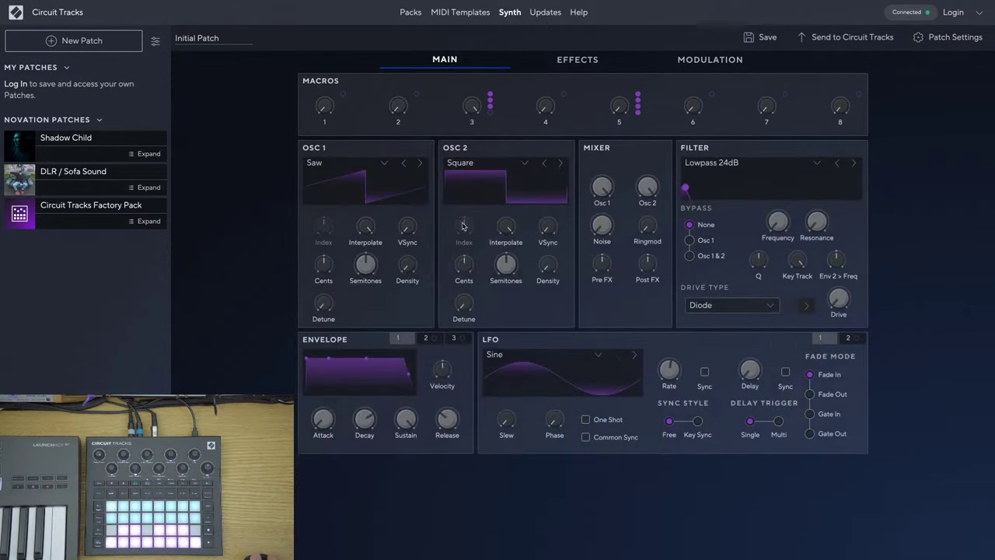
click(707, 62)
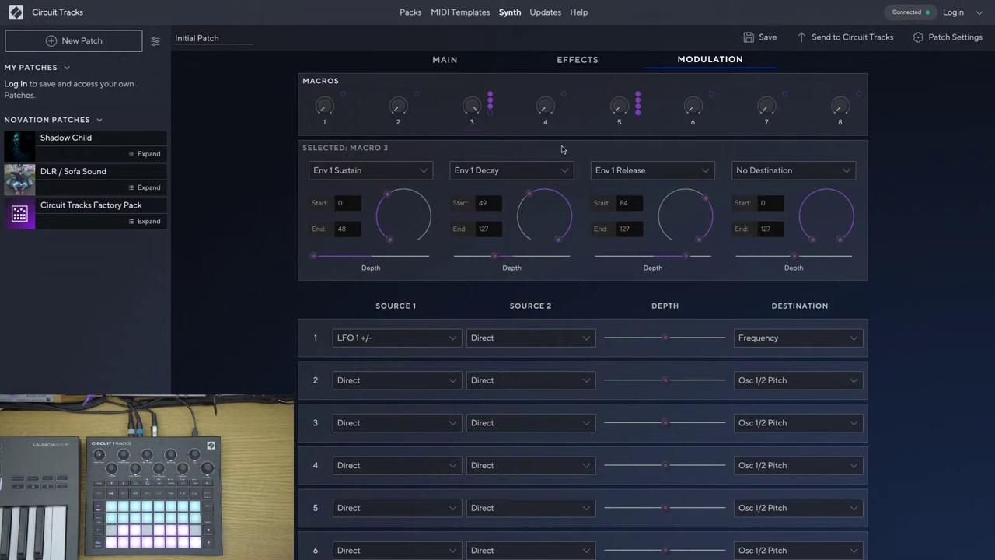
click(574, 65)
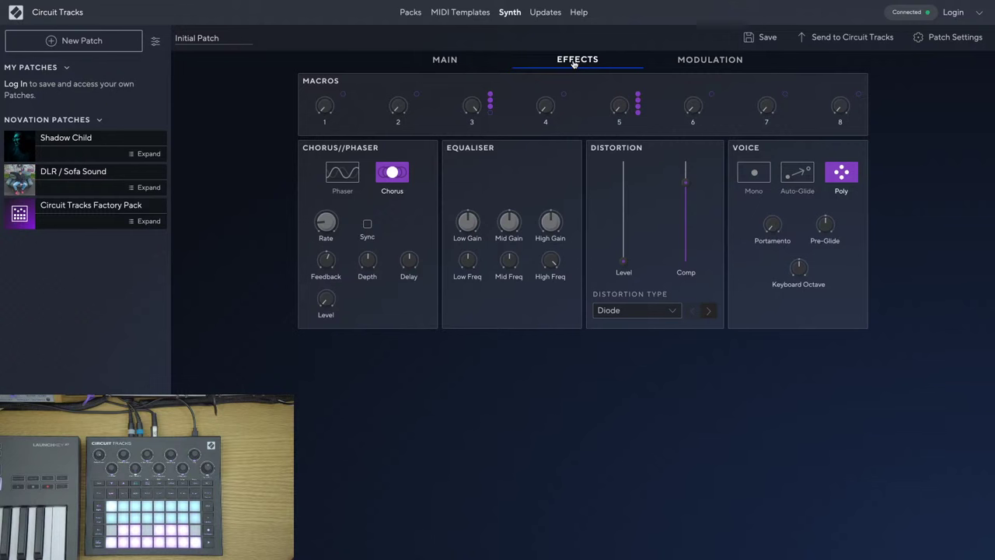
Start a new initial patch and lower its filter frequency to around mid-range with a positive Env 2 > Freq amount.
click(88, 43)
click(601, 158)
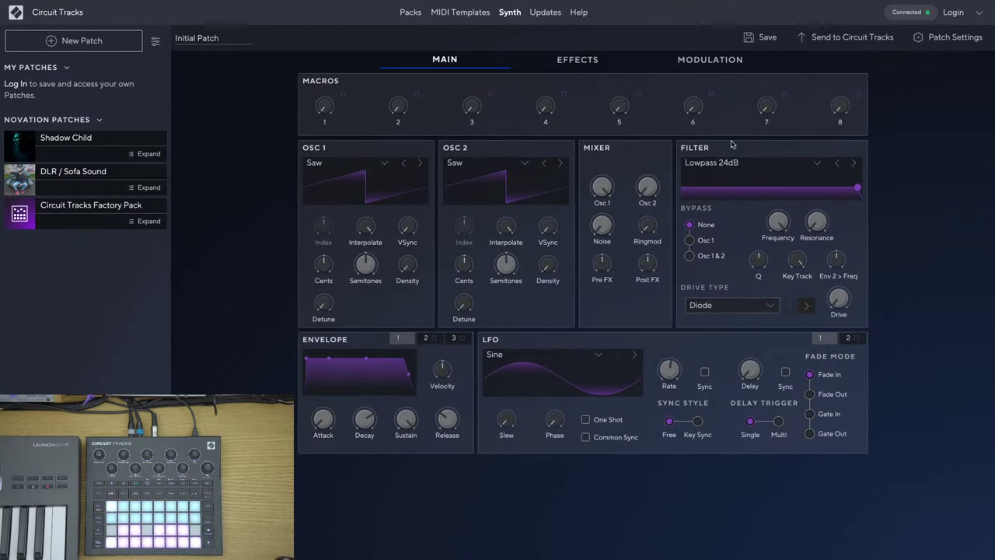
drag(777, 222, 813, 255)
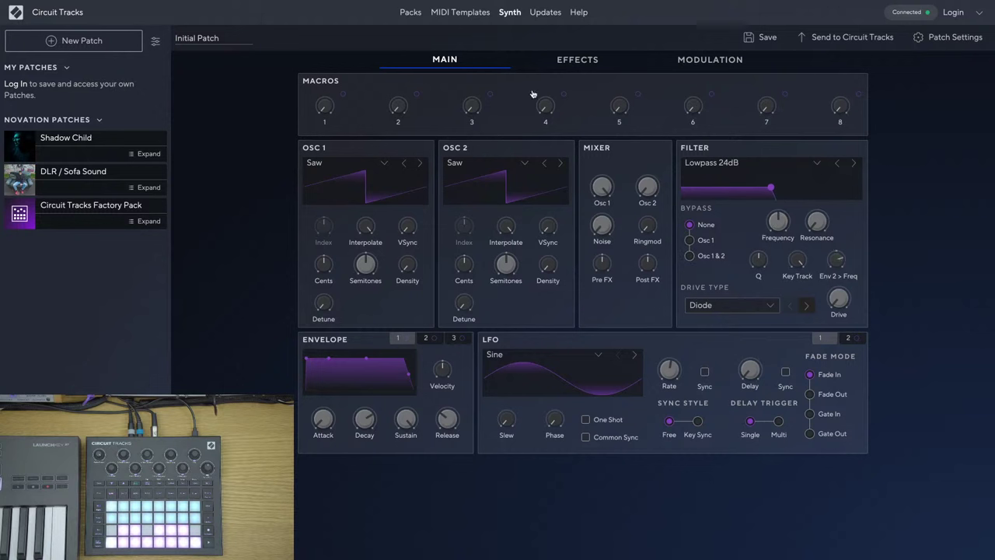
Try the chorus level high and at zero, then set it to roughly three-quarters.
click(576, 61)
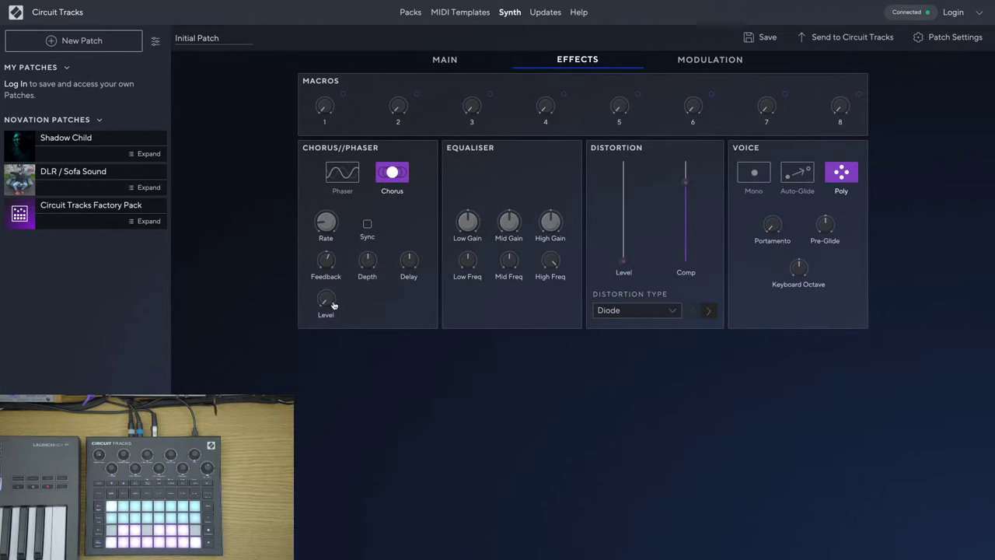
drag(327, 304, 323, 242)
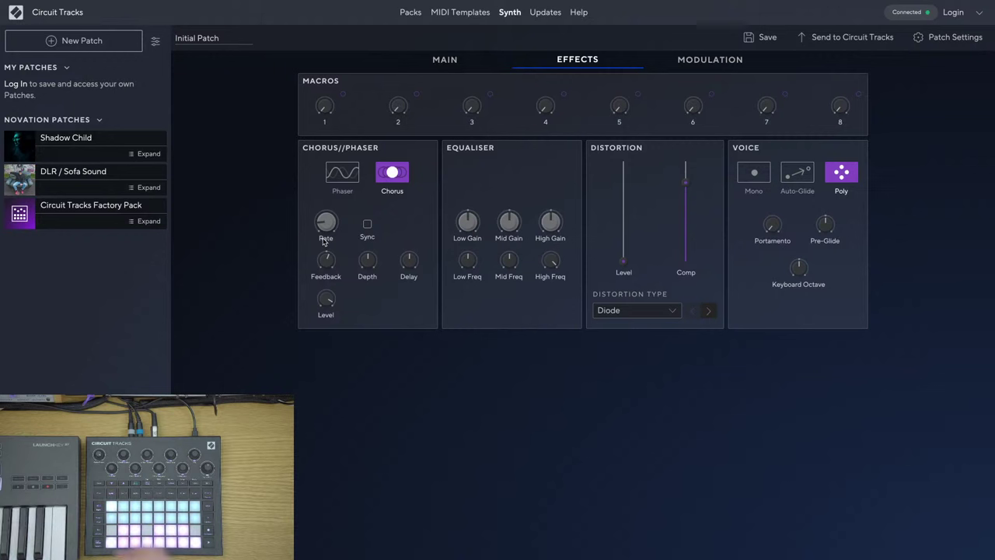
drag(315, 296, 329, 304)
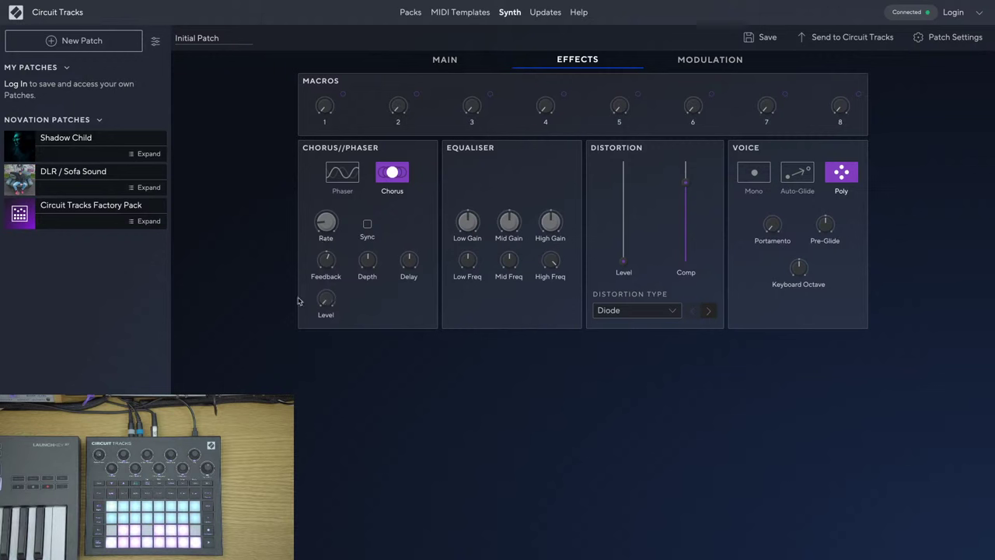
drag(325, 302, 318, 269)
Try fast and slow chorus rates, leaving the rate fairly slow, and raise the chorus feedback to 45.
drag(326, 221, 325, 196)
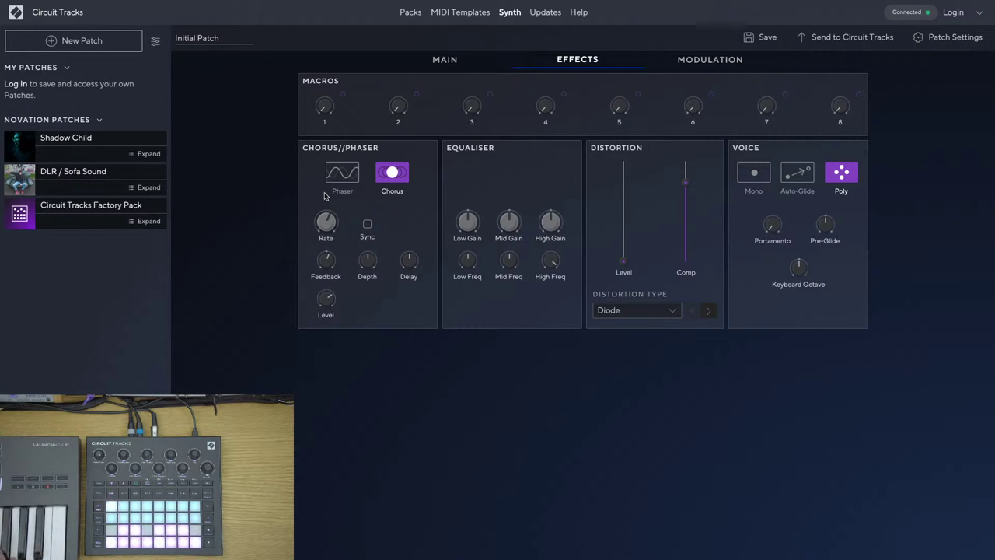
drag(327, 231, 327, 242)
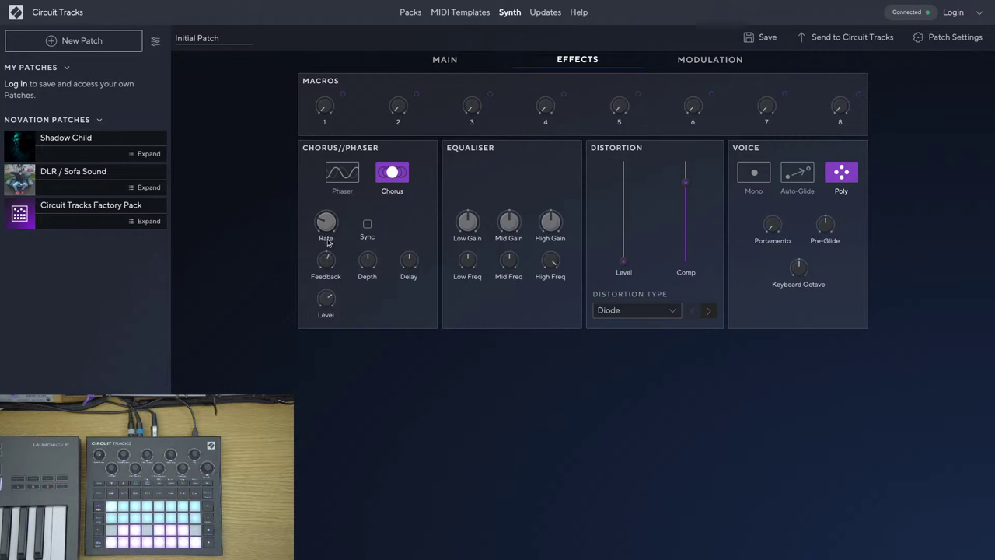
drag(326, 226, 318, 185)
drag(327, 219, 327, 268)
drag(332, 264, 328, 245)
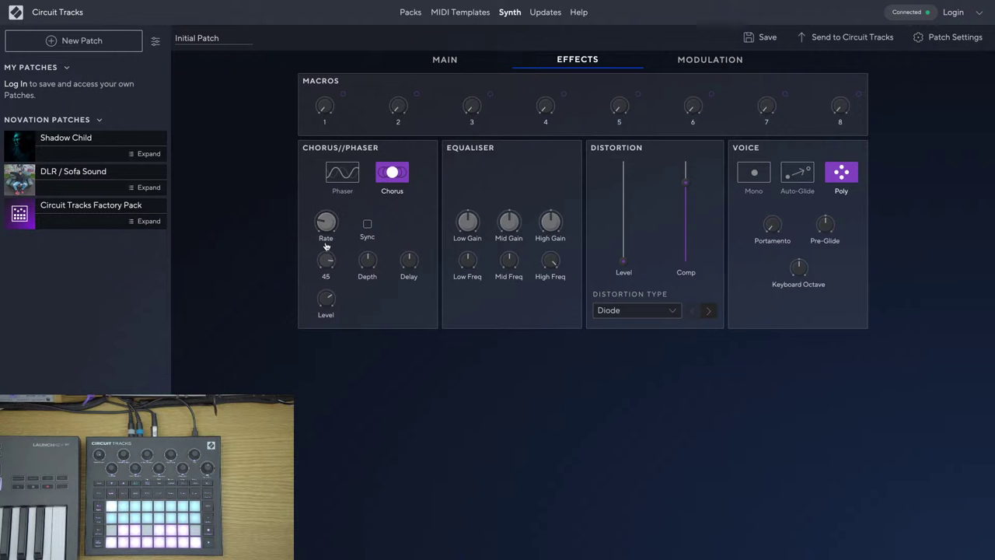
Adjust the chorus depth and delay, bringing both below their midpoints.
click(368, 264)
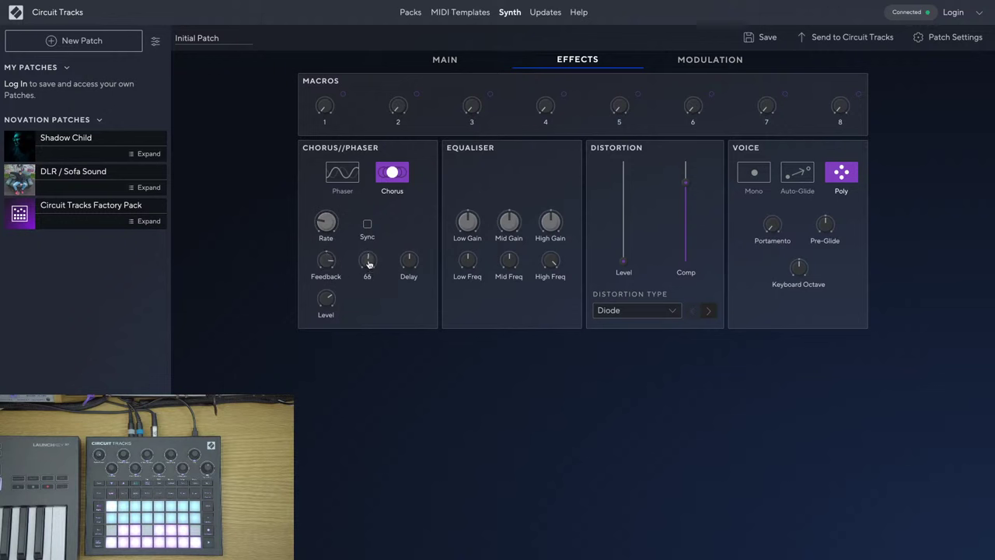
click(410, 263)
drag(413, 264, 409, 302)
Switch the effect to Phaser, adjust its rate, feedback and depth, and bring the level down to zero.
drag(331, 223, 326, 194)
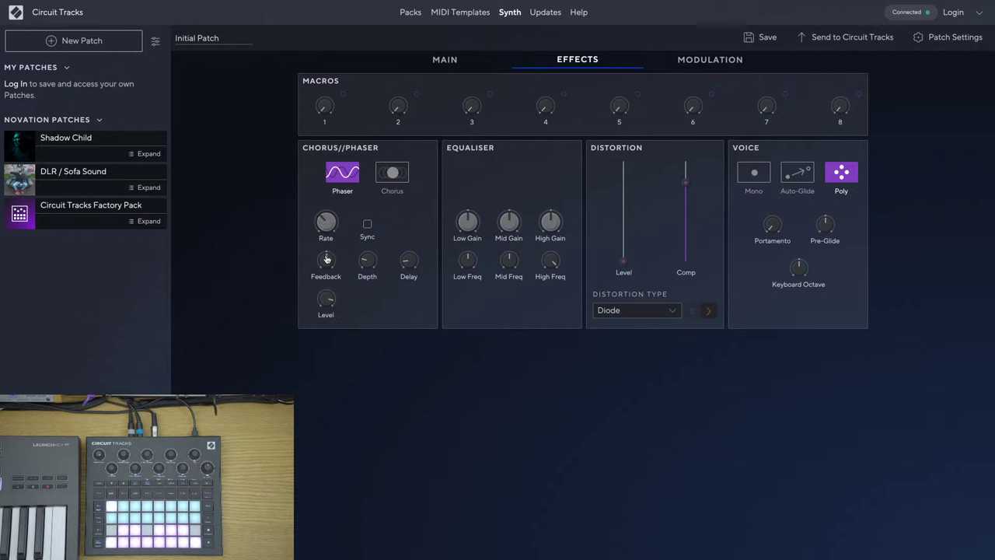
drag(326, 262, 323, 251)
drag(325, 261, 328, 298)
drag(364, 266, 323, 227)
mouse_move(325, 223)
mouse_move(366, 270)
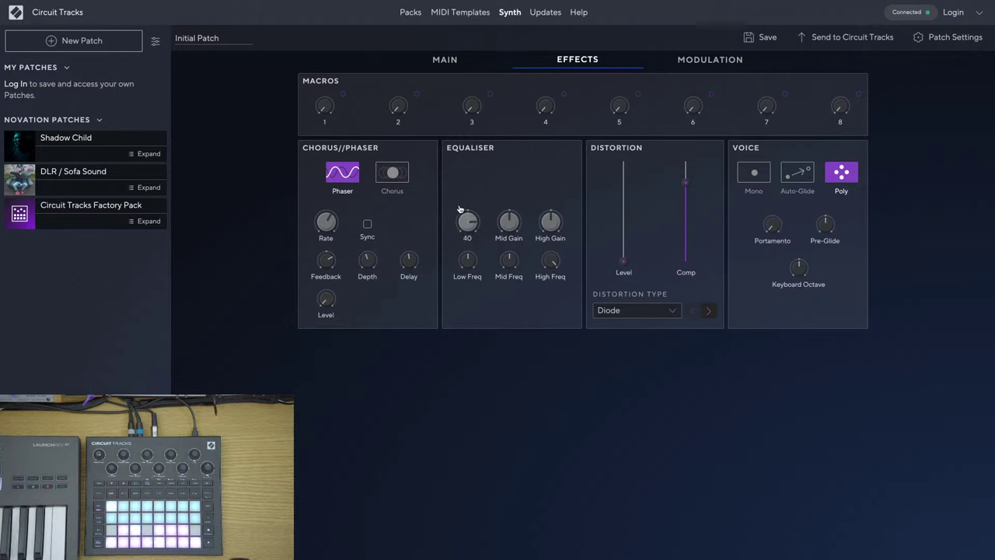
Try the equaliser's low band at full gain with its frequency swept up to 127, then reset both to their midpoints.
drag(468, 269, 474, 328)
drag(473, 272, 470, 262)
drag(470, 231, 467, 266)
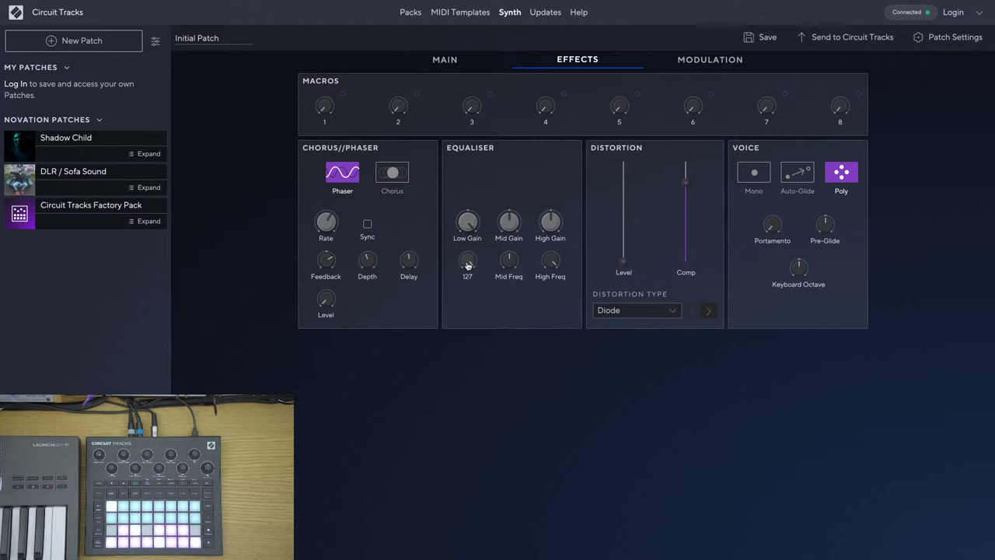
drag(469, 316, 472, 294)
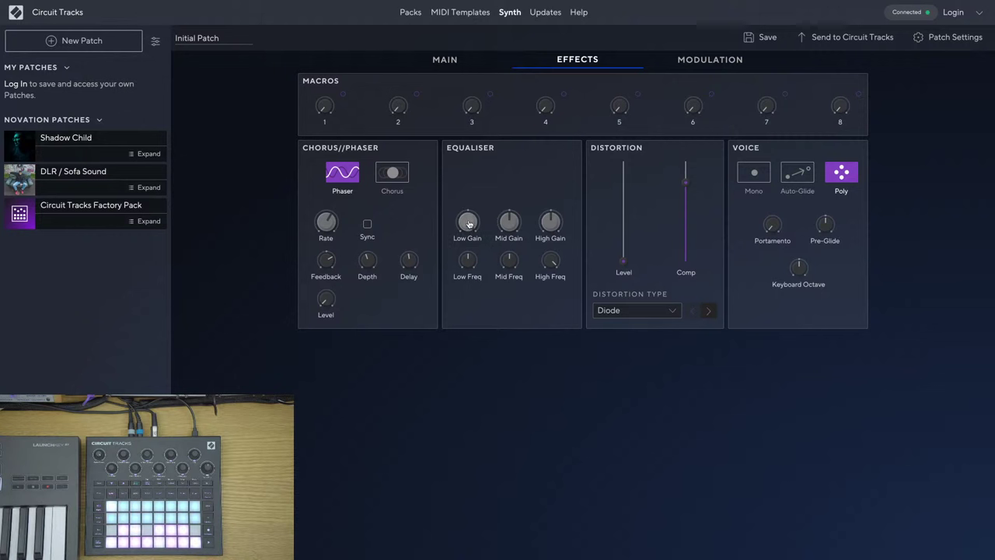
drag(467, 225, 471, 257)
Sweep the gain and frequency of the equaliser's mid and high bands, leaving all four at their midpoints.
drag(505, 258, 506, 284)
drag(509, 223, 508, 268)
drag(549, 262, 554, 264)
drag(550, 221, 549, 209)
drag(552, 262, 549, 306)
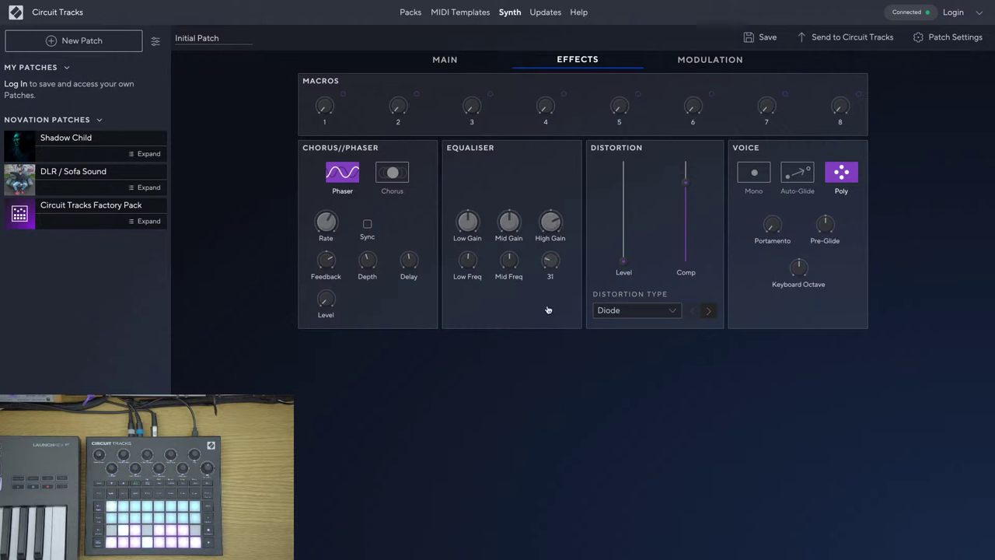
drag(555, 264, 548, 283)
click(551, 225)
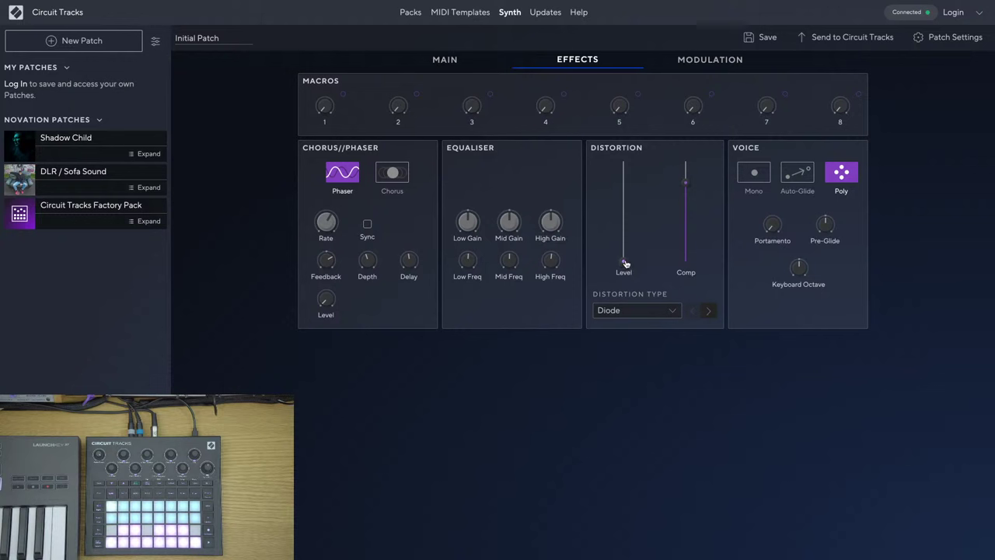
Try a high distortion level while lowering the compensation to about halfway, then return the level to zero.
drag(623, 248, 624, 190)
drag(687, 187, 683, 224)
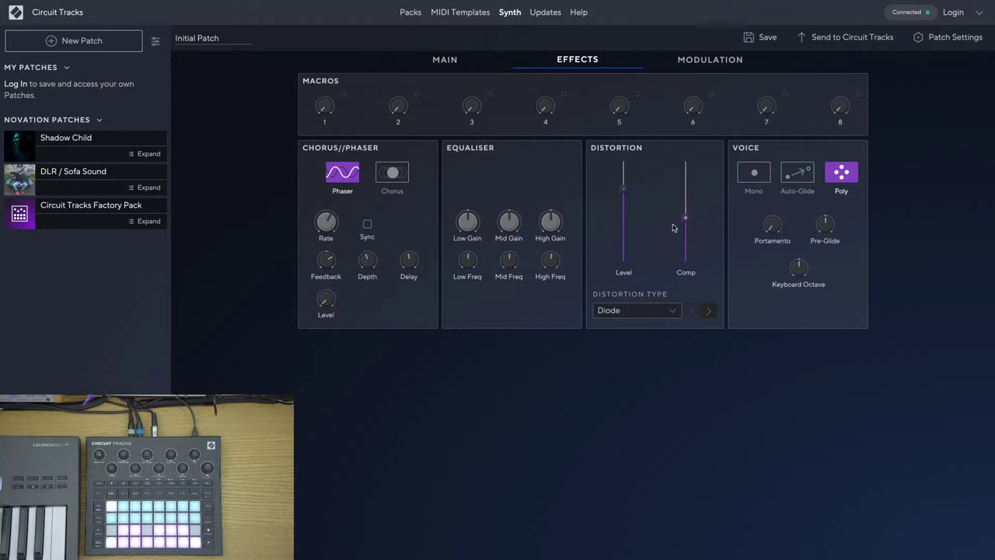
drag(624, 187, 625, 271)
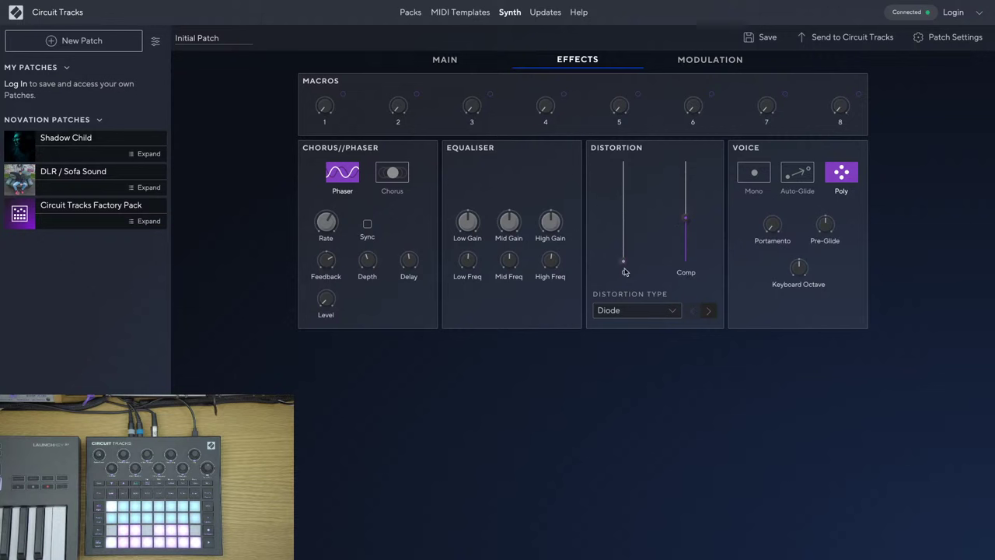
Try the Clipper and Rectify distortion types, briefly raising the level for each and returning it to zero.
click(663, 311)
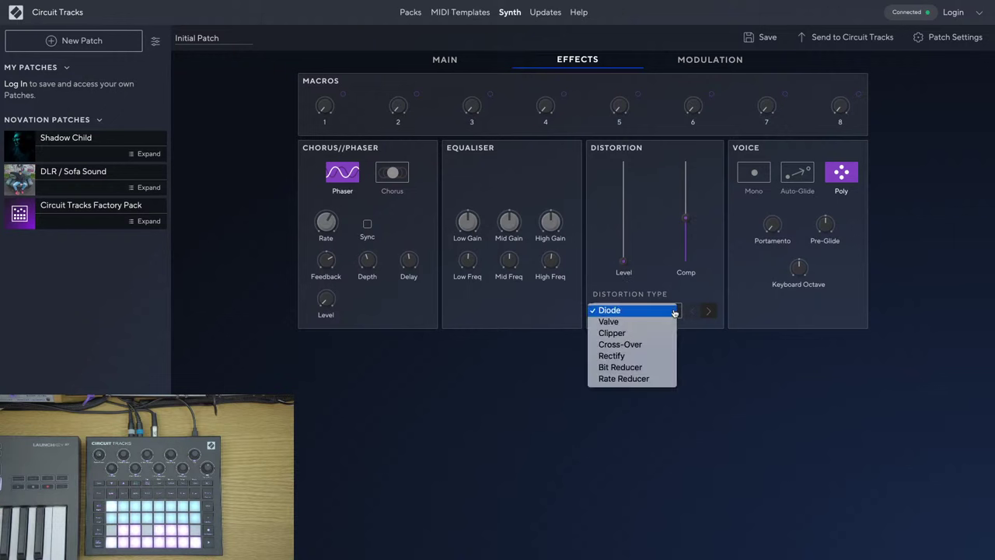
click(639, 334)
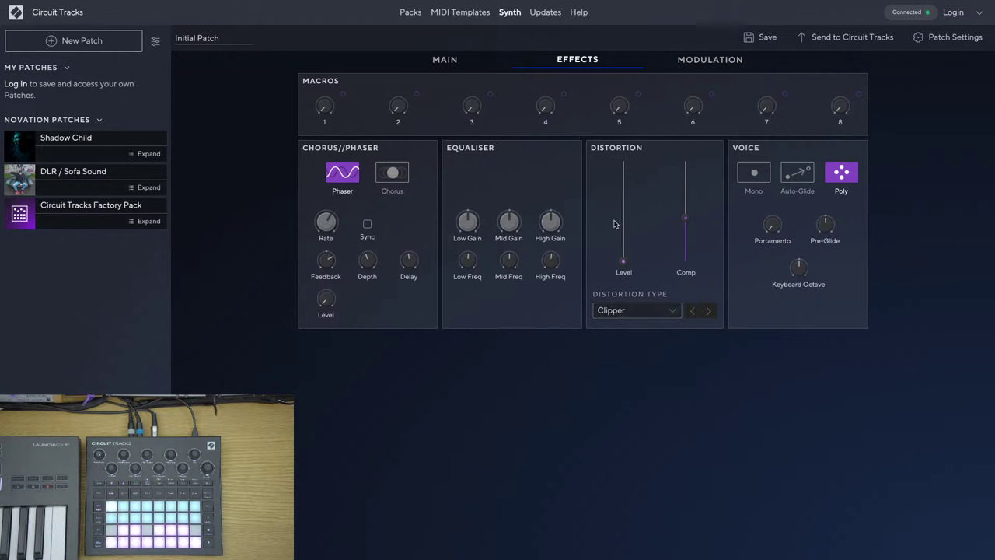
mouse_move(627, 264)
mouse_down()
mouse_move(622, 157)
mouse_move(623, 245)
mouse_up()
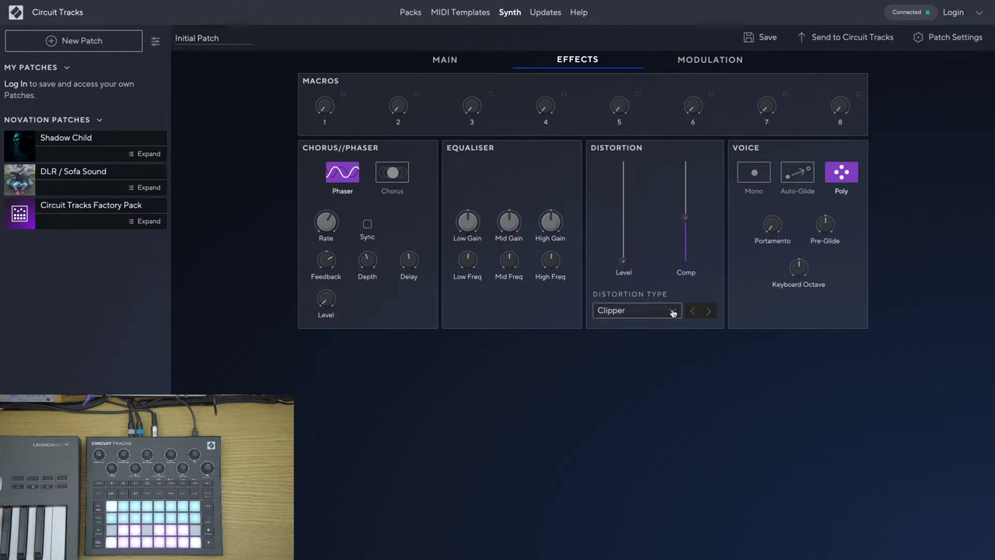
click(647, 310)
click(648, 336)
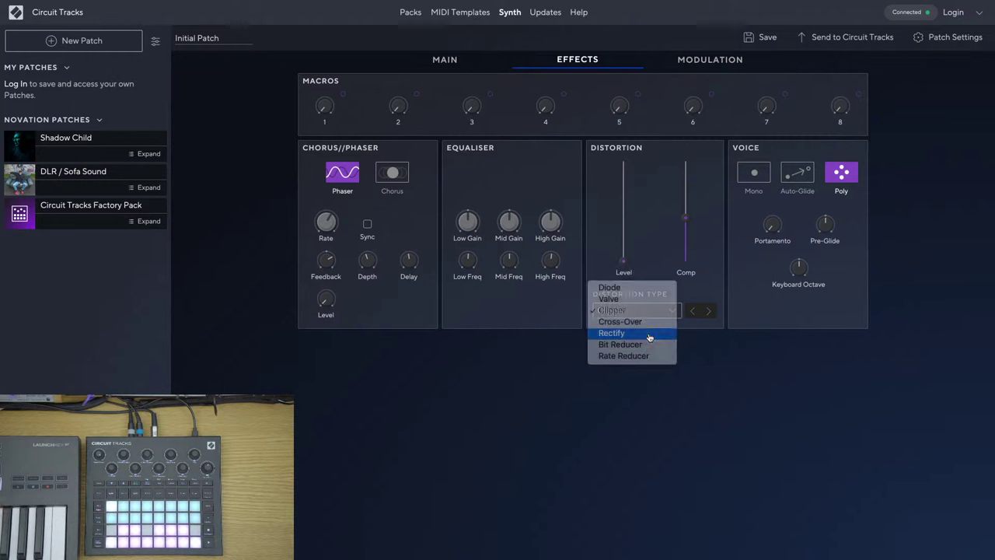
mouse_move(624, 258)
mouse_down()
mouse_move(624, 162)
mouse_move(625, 263)
mouse_up()
Set the distortion type to Bit Reducer and try its level, leaving it at zero.
click(667, 315)
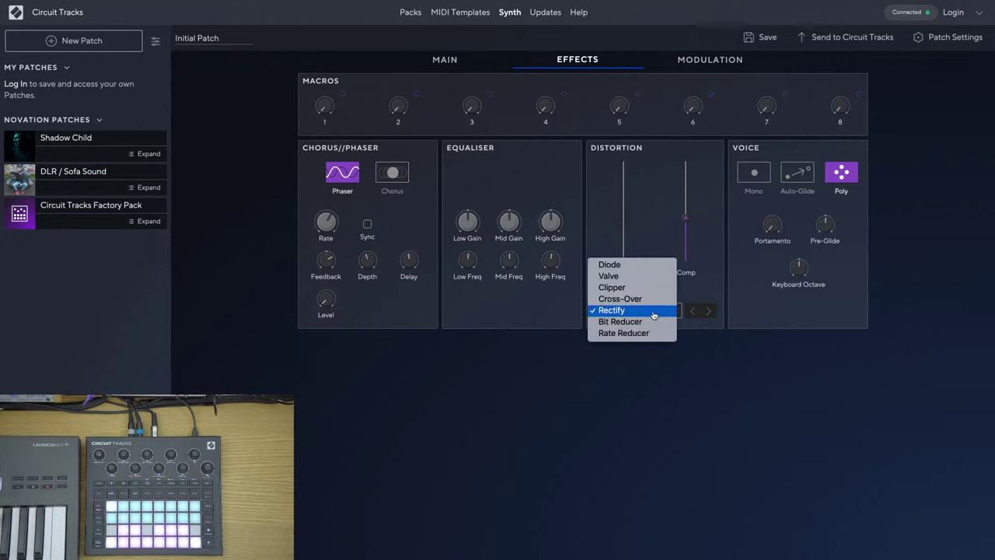
click(643, 321)
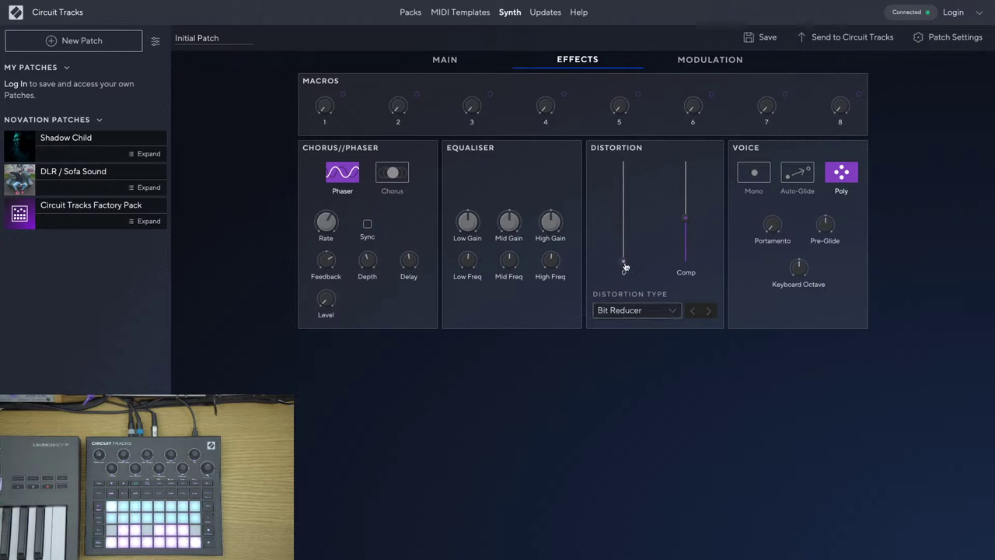
mouse_move(625, 267)
mouse_down()
mouse_move(626, 167)
mouse_move(625, 263)
mouse_up()
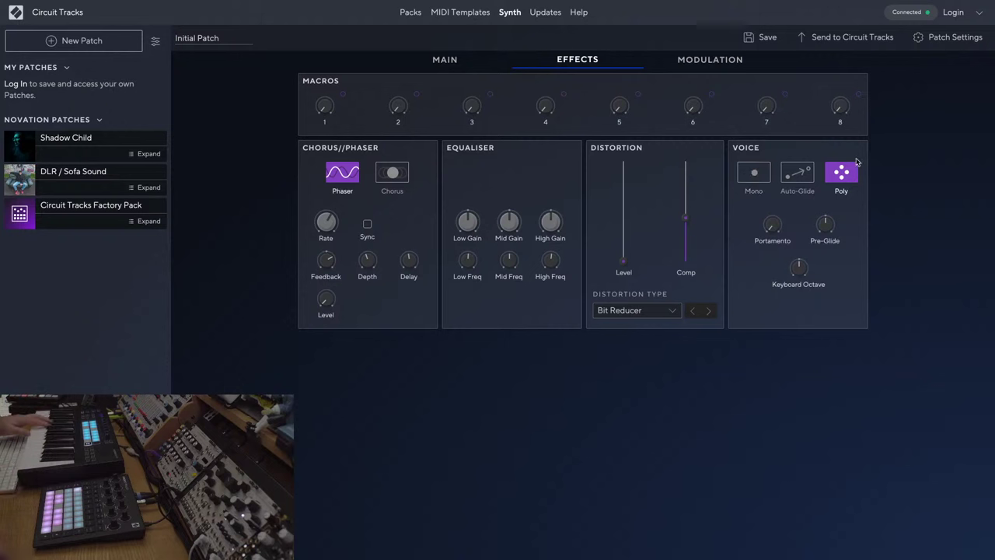
Try the Mono voice mode, then switch to Auto-Glide and raise the portamento to a high amount.
click(754, 173)
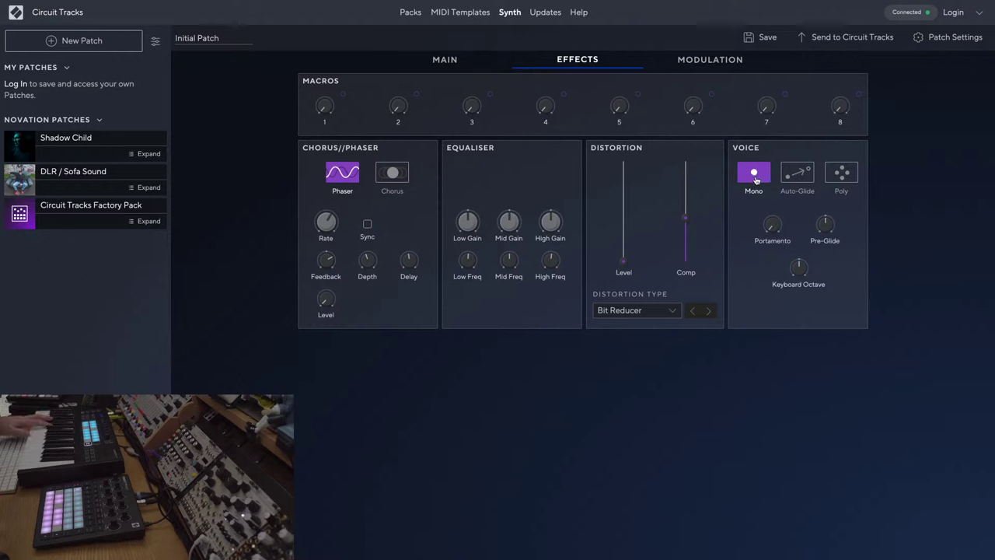
click(805, 179)
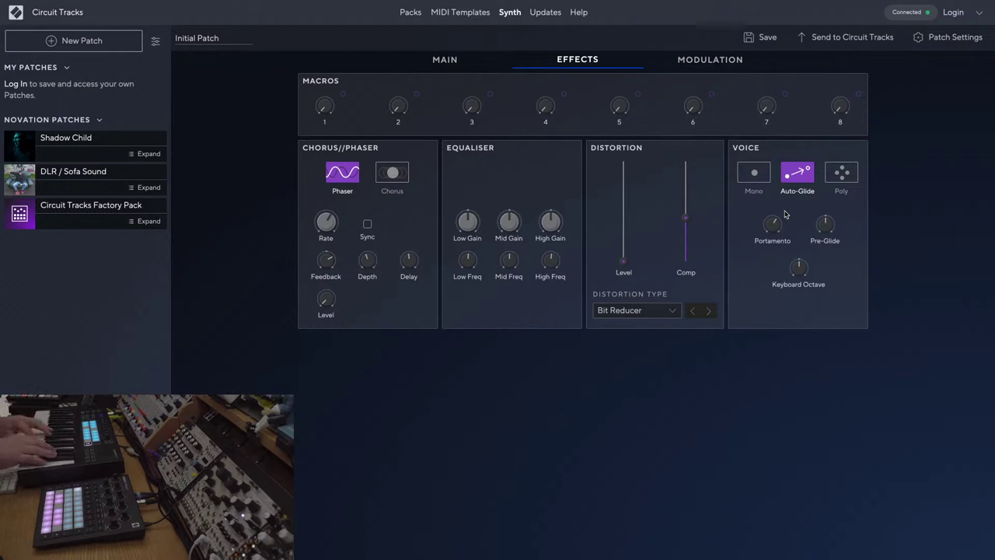
drag(773, 225, 766, 210)
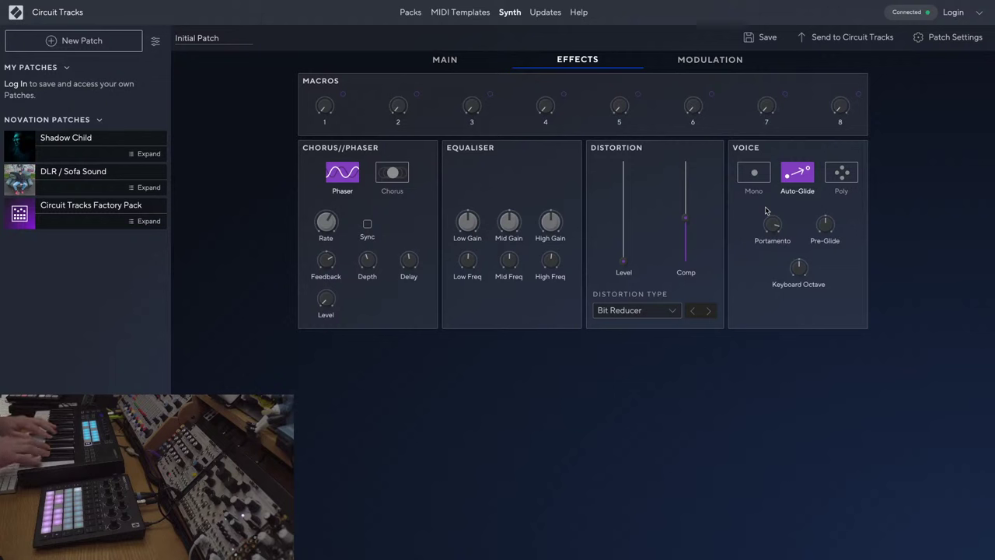
Set the voice mode to Mono and try Pre-Glide above and below its centre with a raised portamento.
click(768, 176)
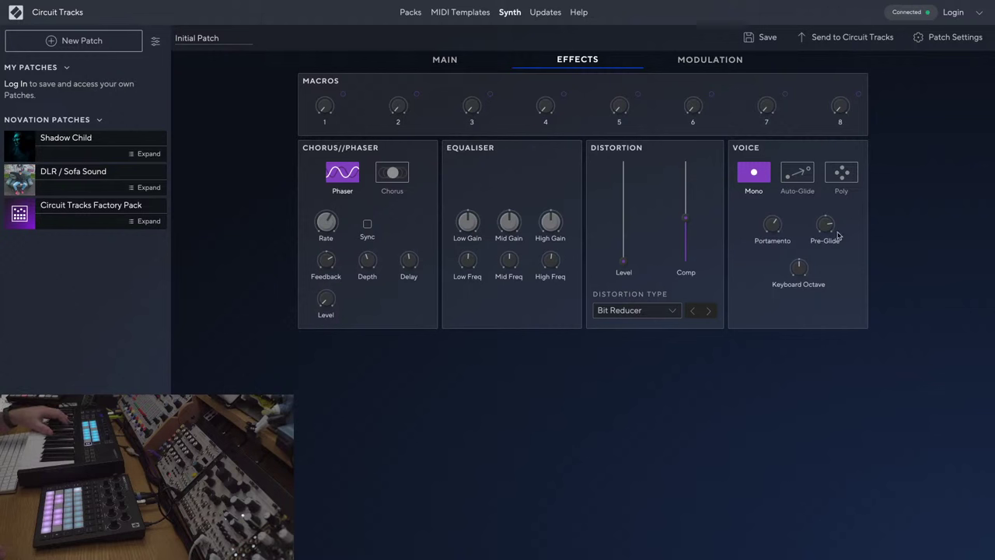
mouse_move(825, 229)
drag(824, 229, 824, 254)
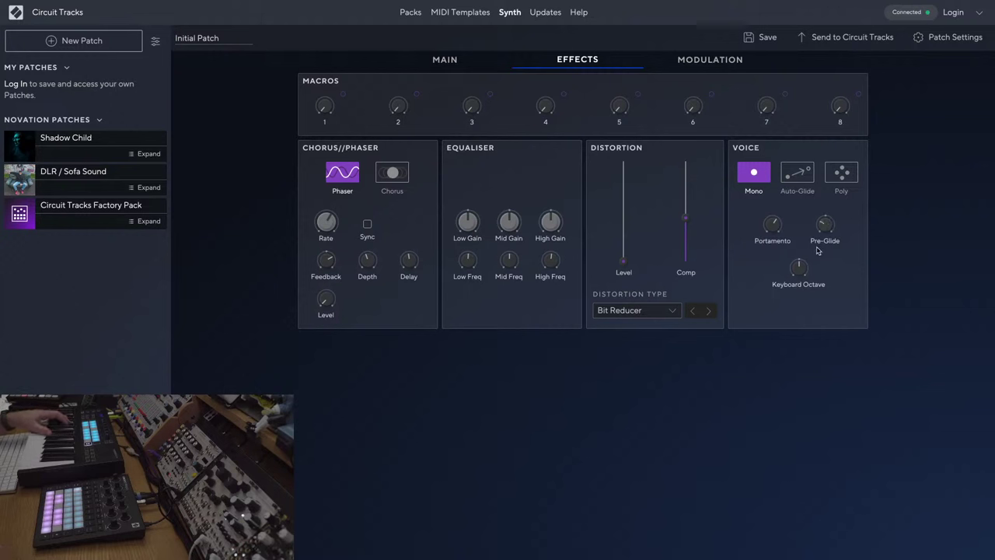
drag(774, 225, 773, 212)
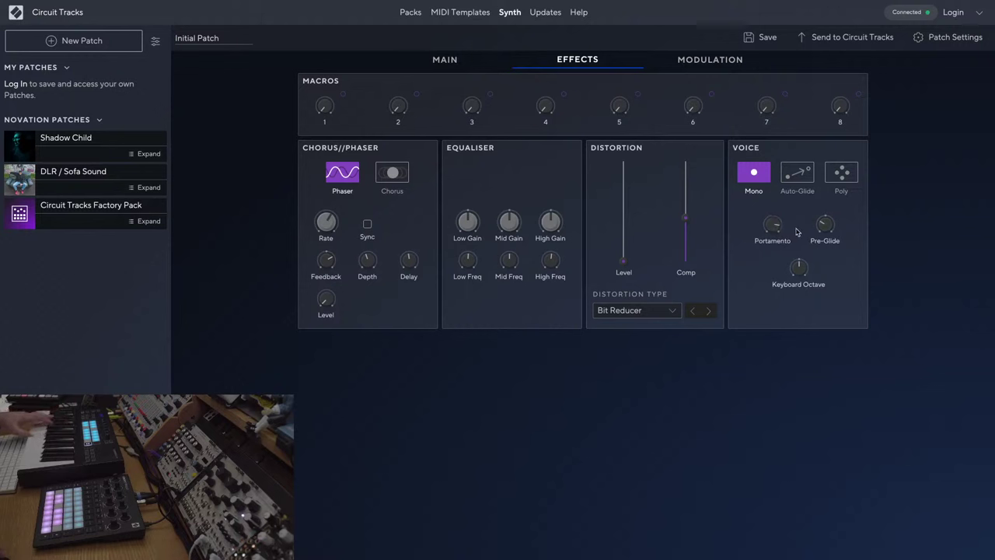
drag(824, 228, 817, 199)
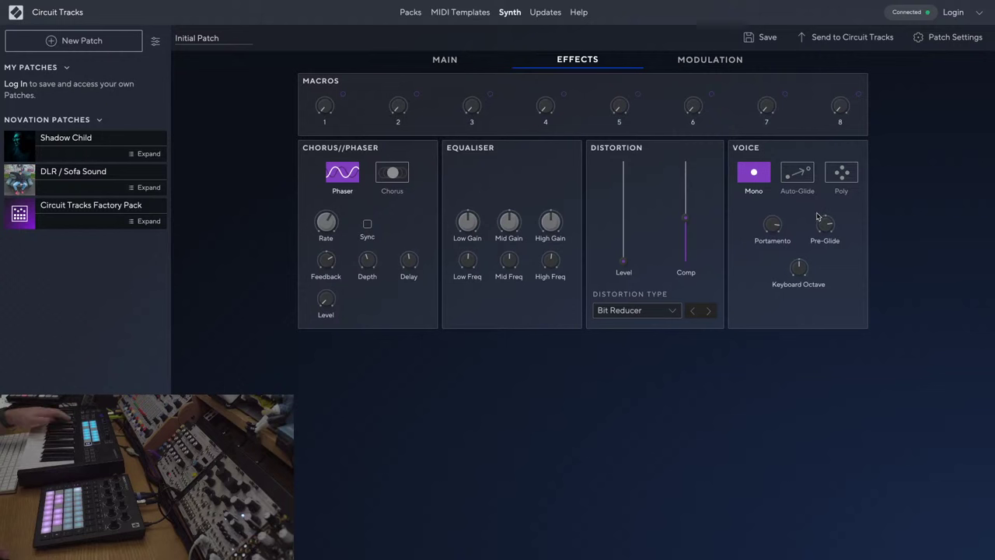
mouse_move(822, 232)
drag(823, 231, 824, 246)
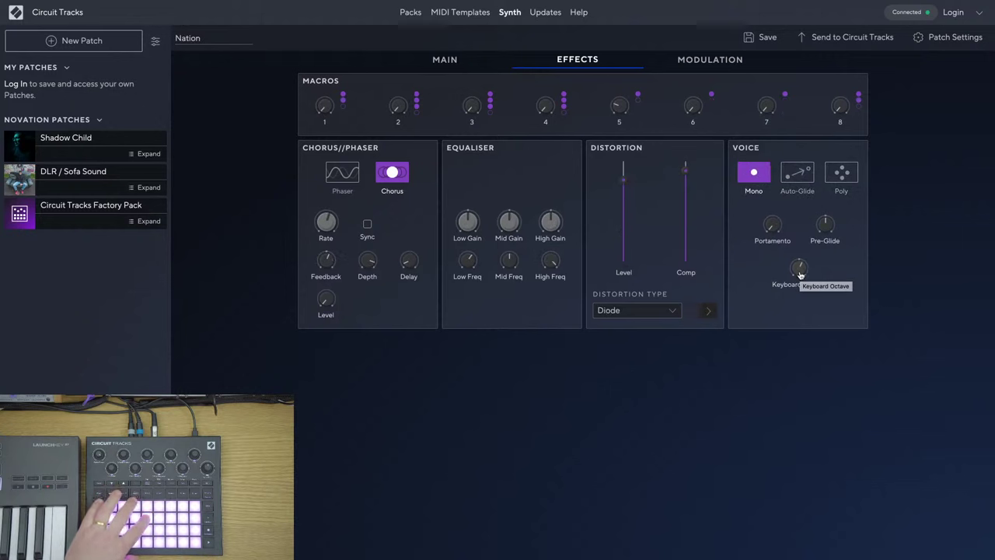
Try lowering and raising the Keyboard Octave setting while stepping through patches such as Nation, LuvSine and Dust Buster.
drag(800, 269, 801, 281)
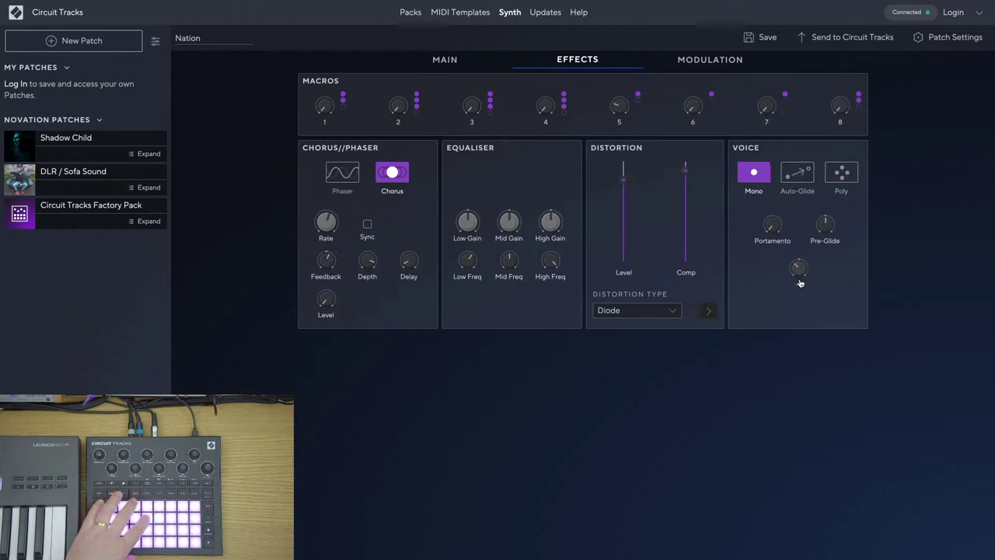
drag(800, 282, 800, 281)
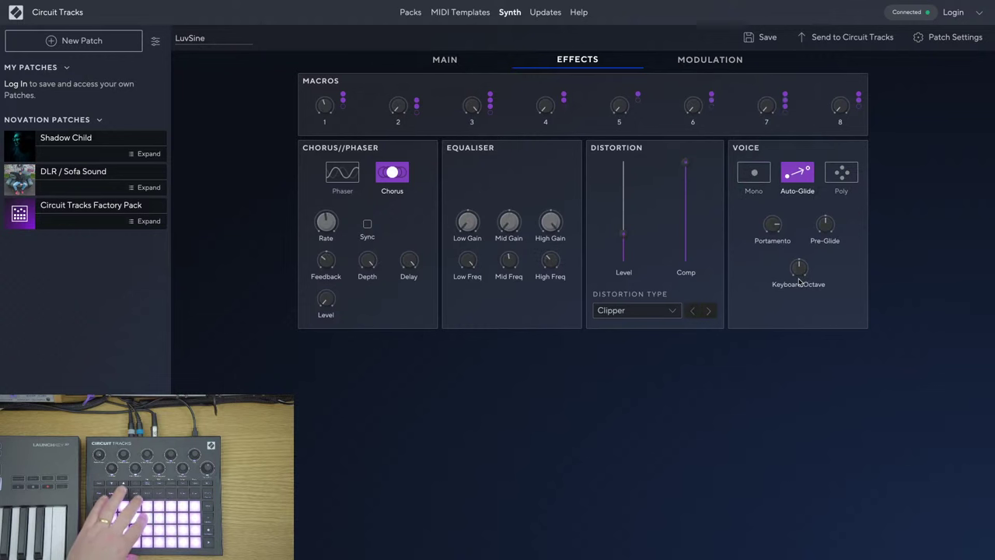
mouse_move(798, 273)
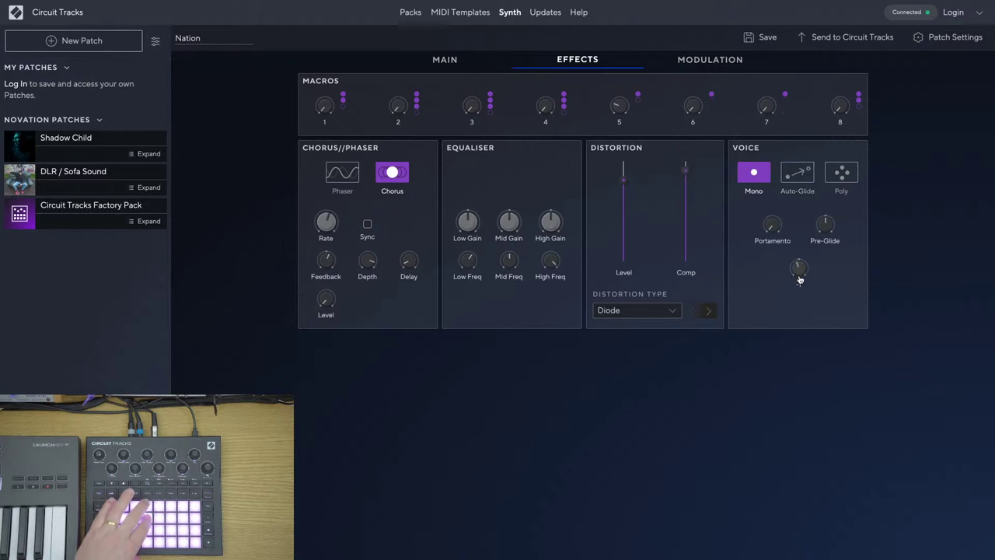
mouse_move(800, 272)
mouse_down()
mouse_move(800, 246)
mouse_move(799, 263)
mouse_up()
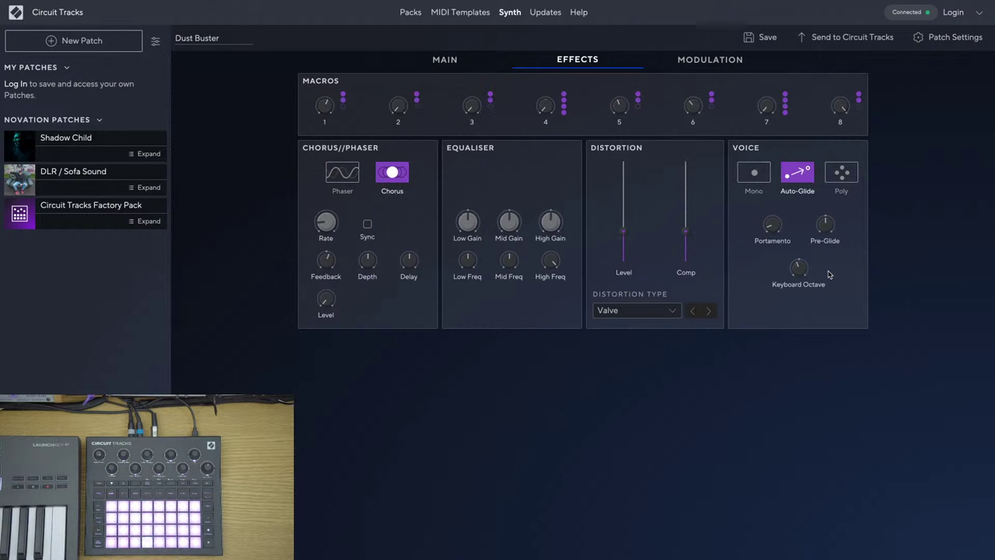
mouse_move(800, 268)
Create a new blank patch with its main synth settings shown.
click(445, 62)
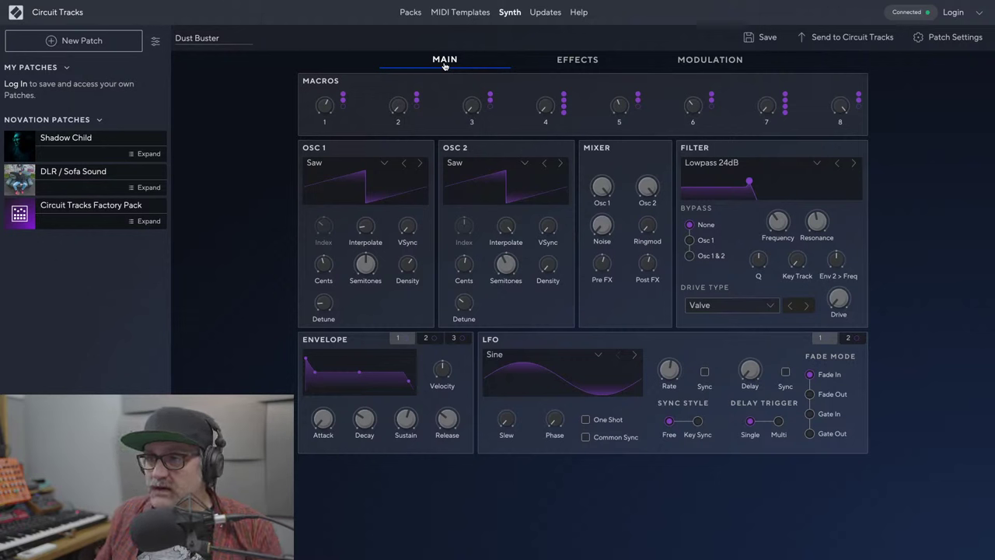
click(79, 43)
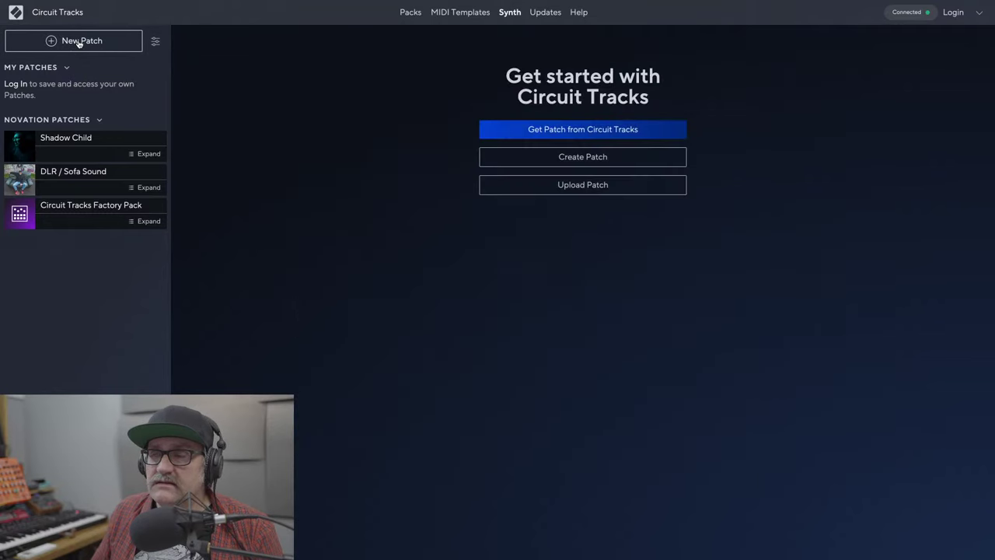
click(566, 157)
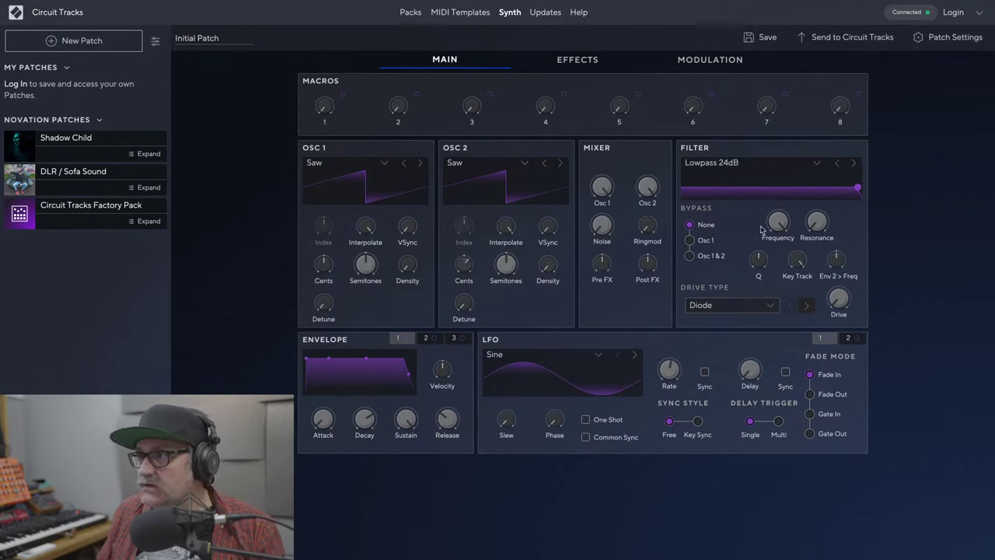
Shape the new patch's low-pass filter with frequency 70, some resonance and a positive envelope 2 amount, lengthening envelope 2's attack and decay.
drag(770, 222, 775, 251)
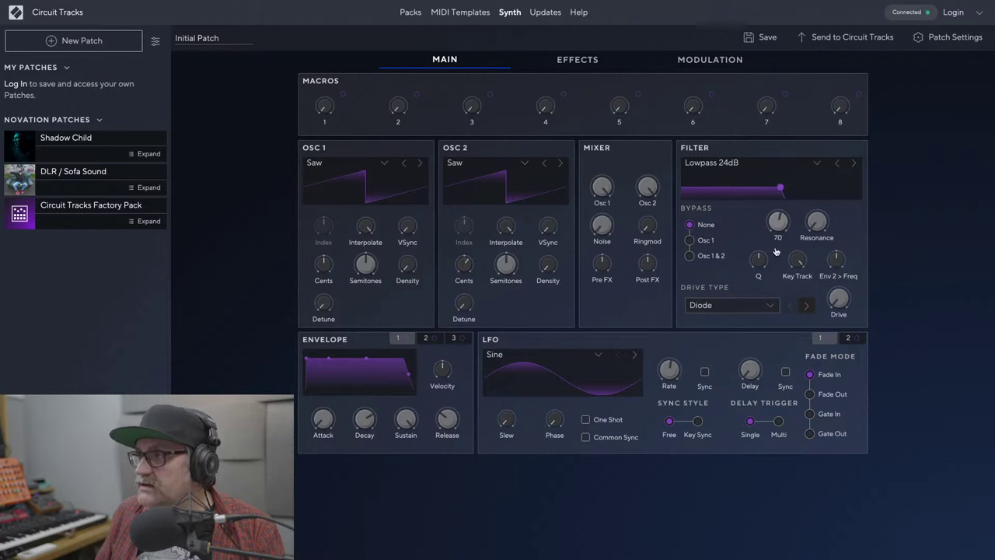
click(427, 338)
mouse_move(836, 258)
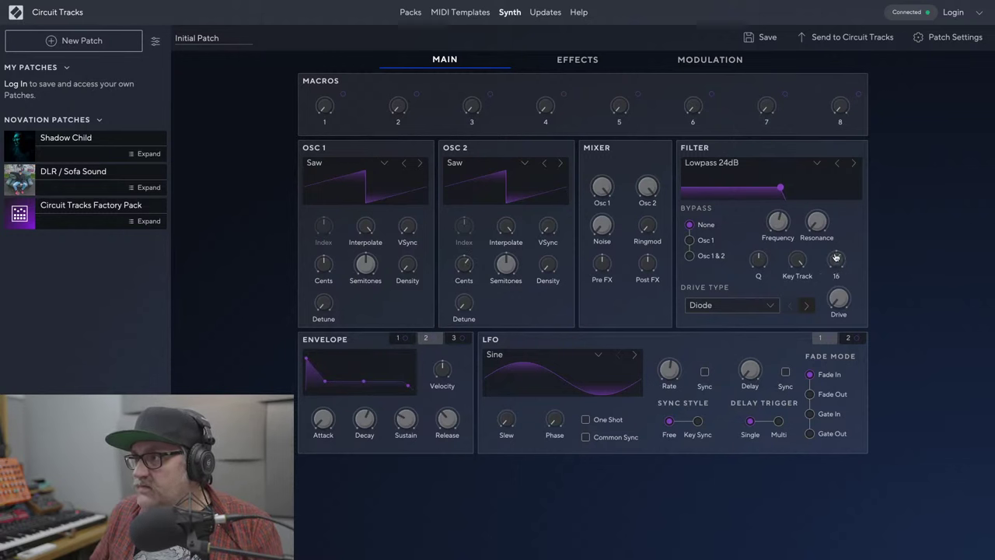
drag(324, 418, 320, 413)
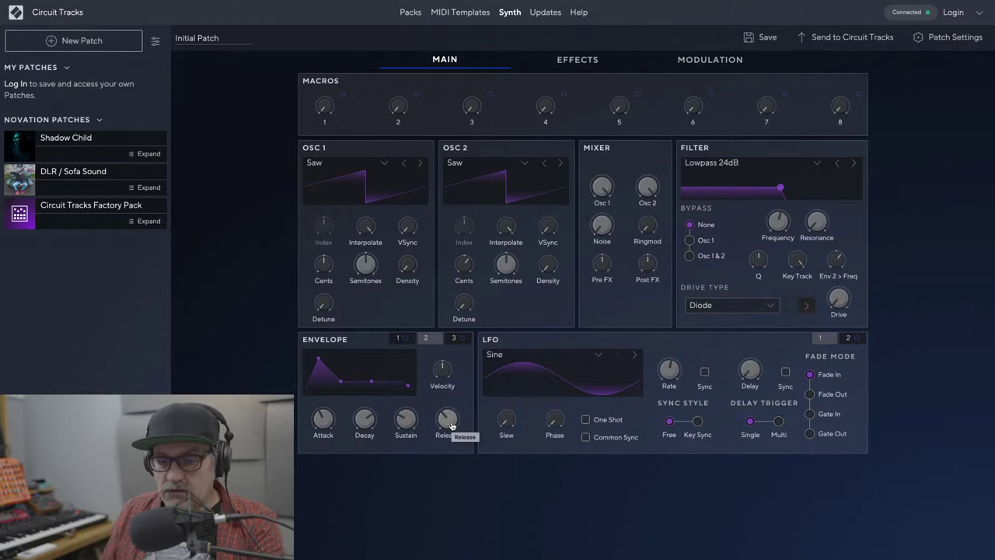
drag(806, 231, 808, 208)
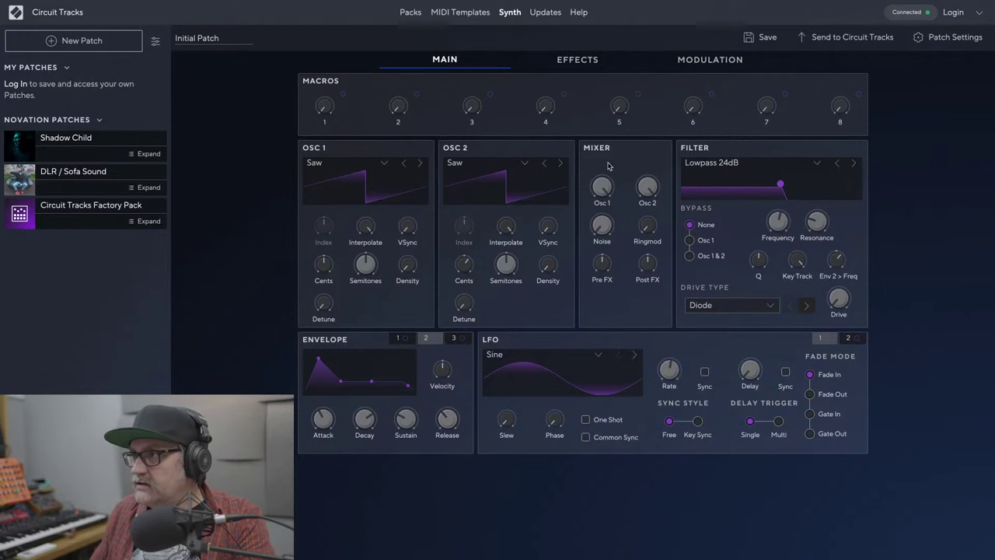
Add a small amount of Diode distortion by raising the patch's distortion level slightly.
click(576, 66)
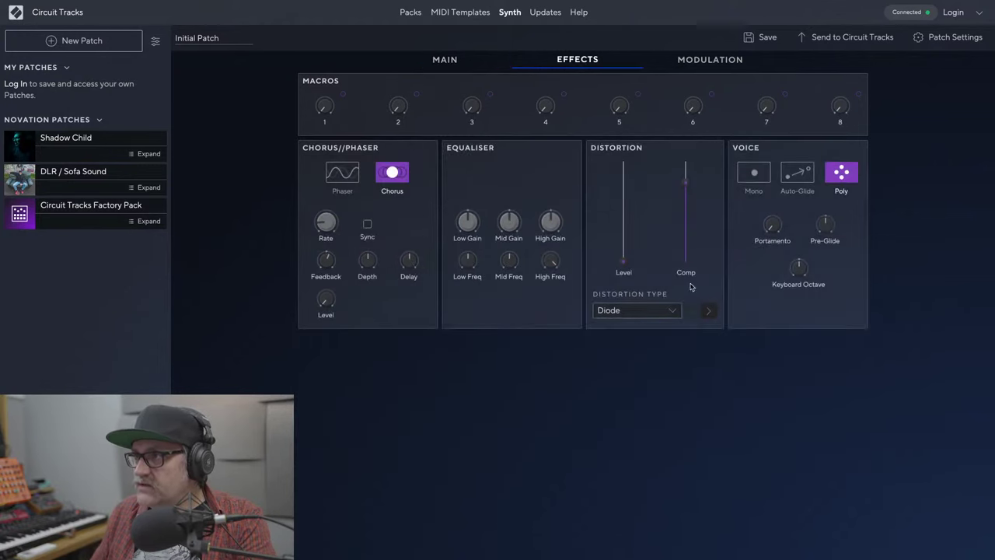
mouse_move(624, 260)
mouse_down()
mouse_move(624, 219)
mouse_move(623, 246)
mouse_up()
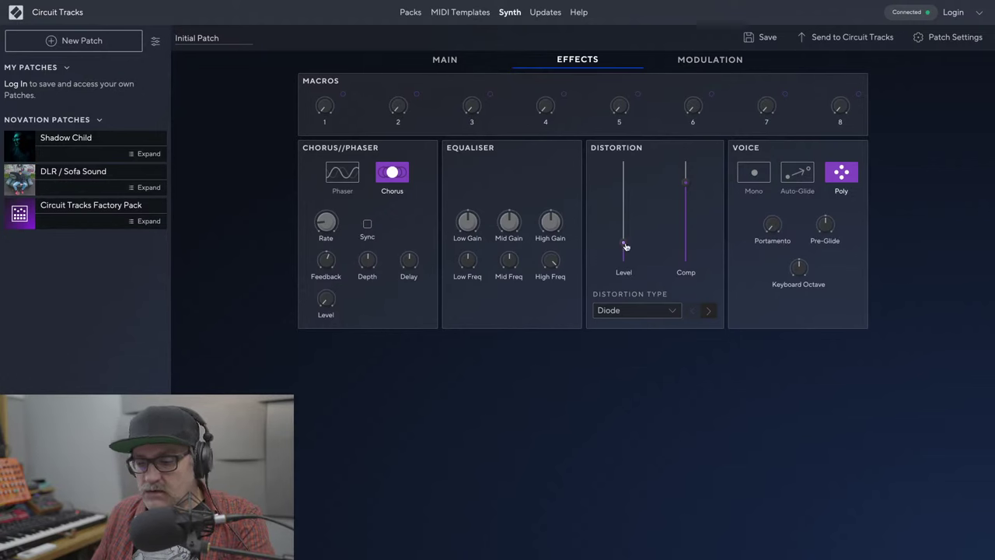
Assign Cutoff Frequency to Macro 5's first destination at maximum positive depth.
click(710, 61)
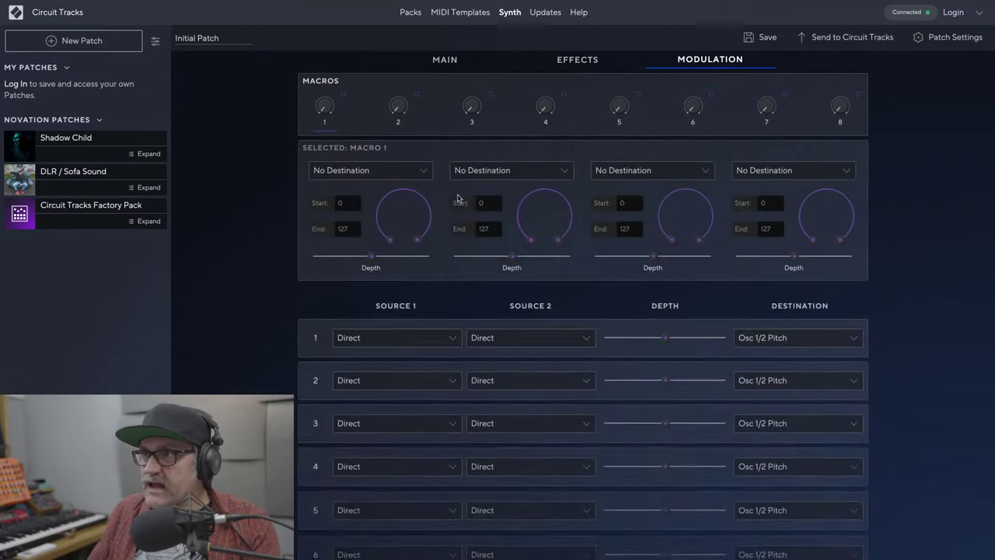
click(618, 109)
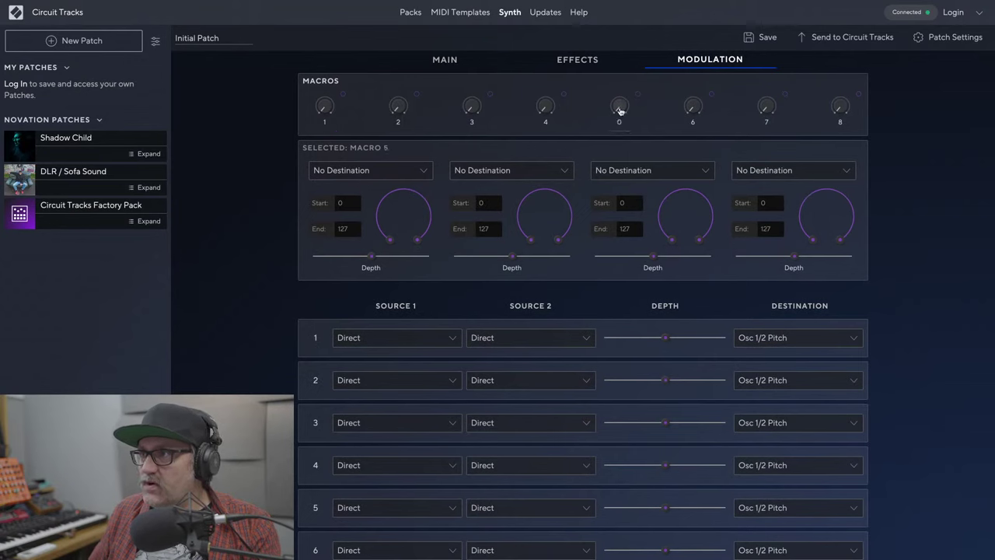
click(409, 172)
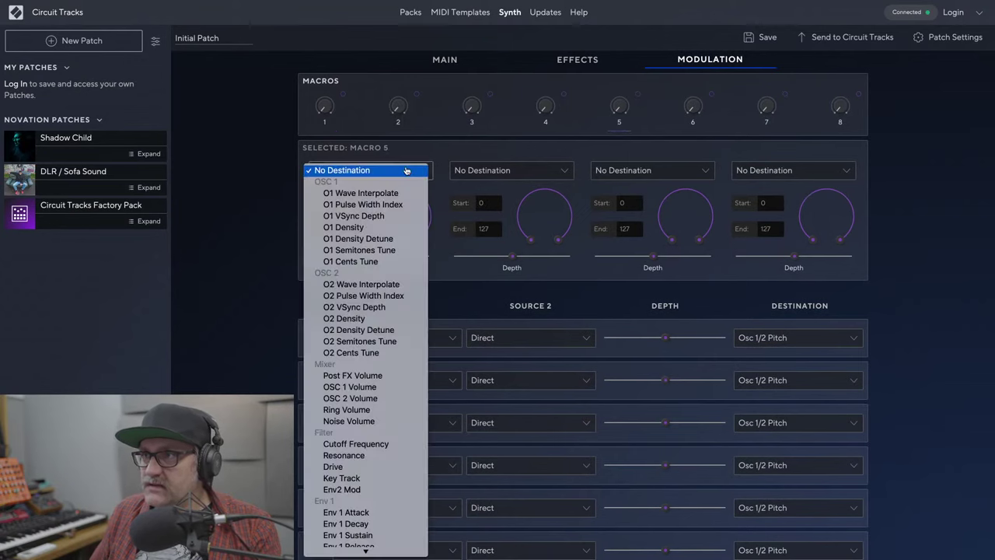
click(401, 445)
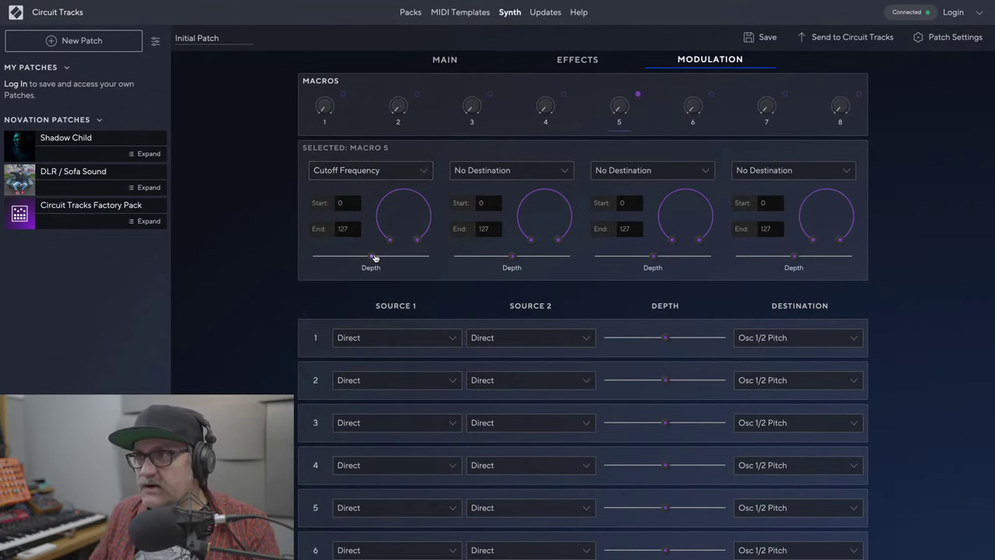
drag(374, 258, 431, 258)
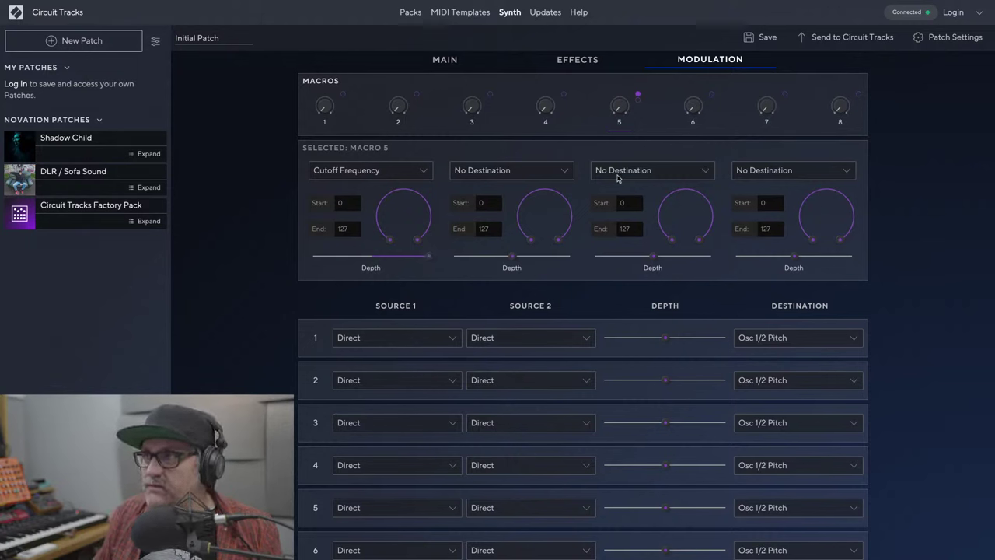
Rename the patch to -CALC-1.
click(259, 39)
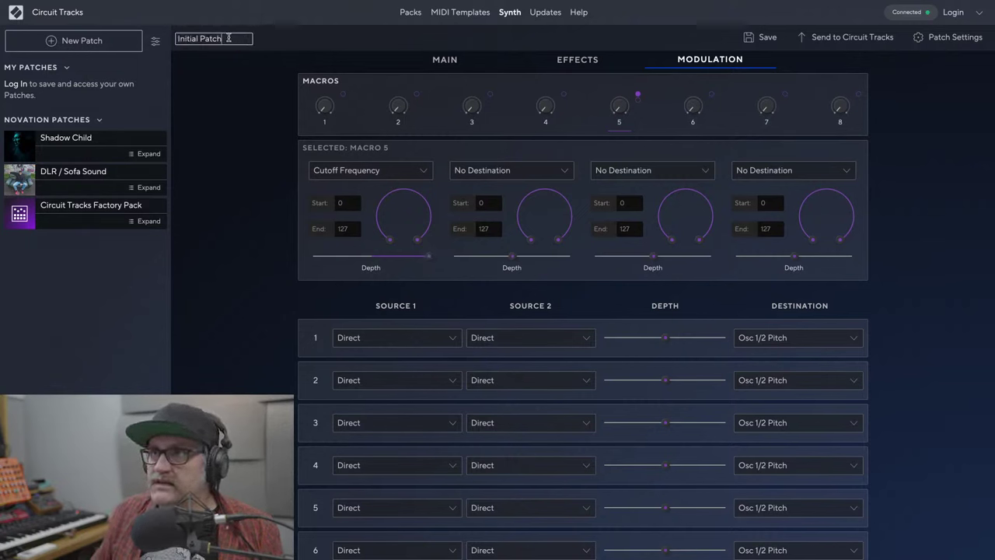
drag(226, 39, 164, 40)
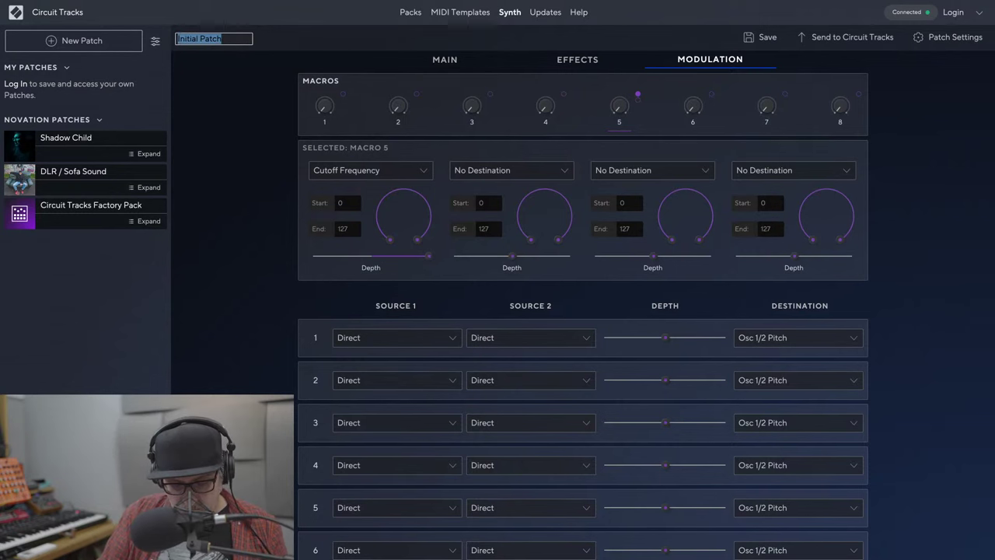
text(CCALC)
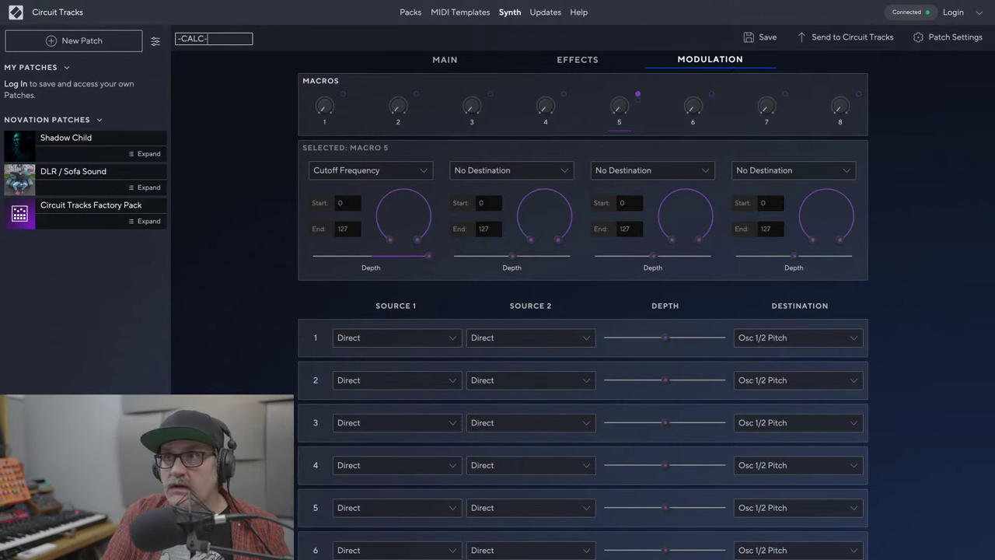
text(-1)
key(Return)
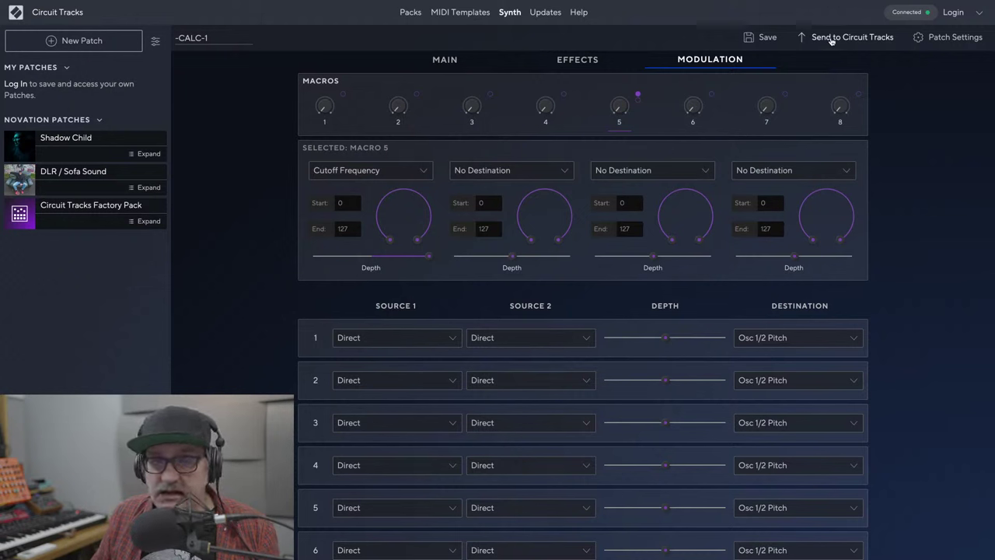
Check the patch's save options and choose the Splice Sounds pack as the destination for sending the patch to Circuit Tracks.
click(768, 37)
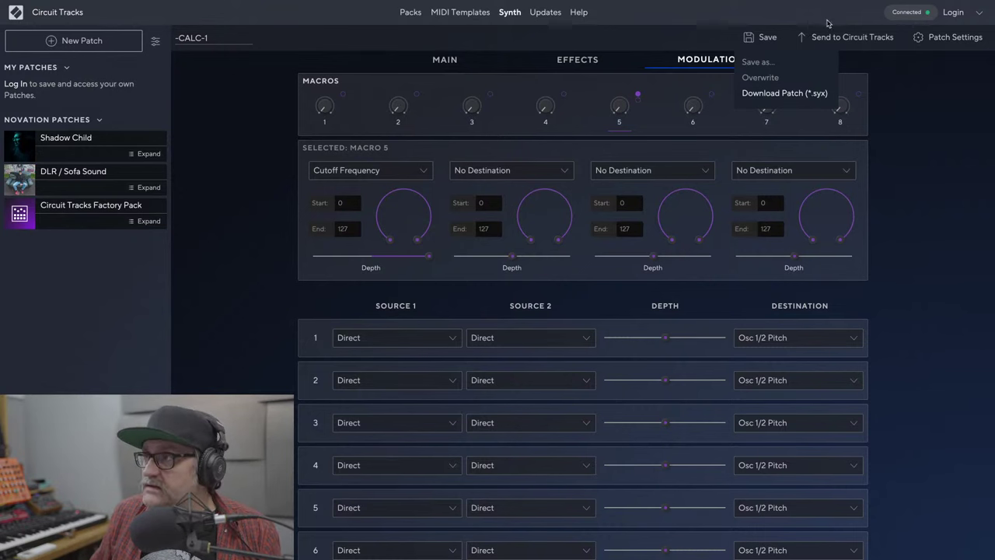
click(920, 78)
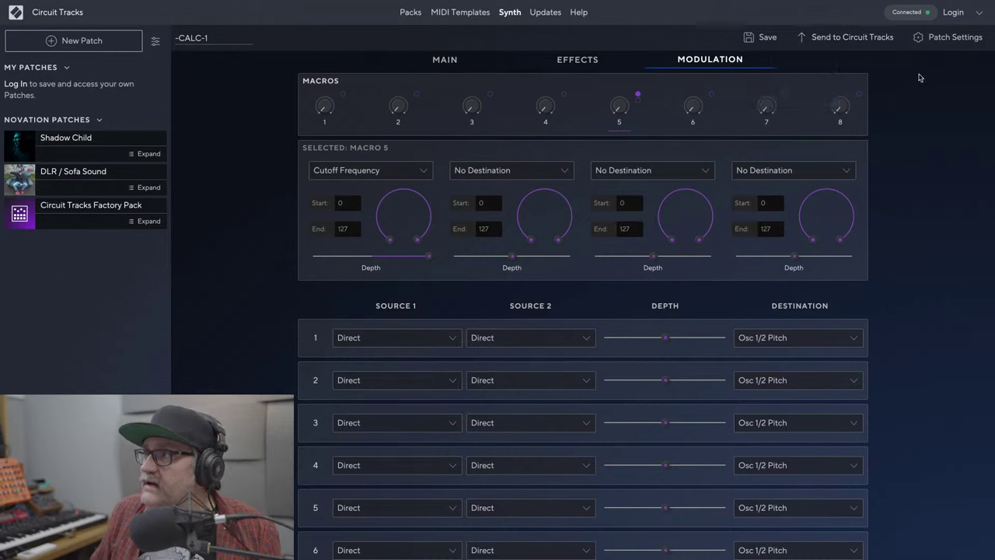
click(835, 39)
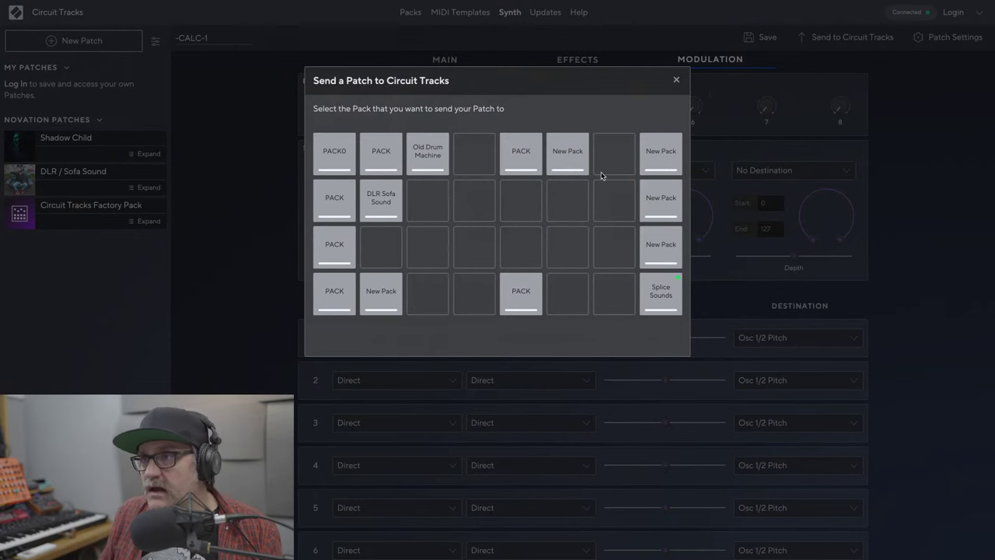
click(661, 294)
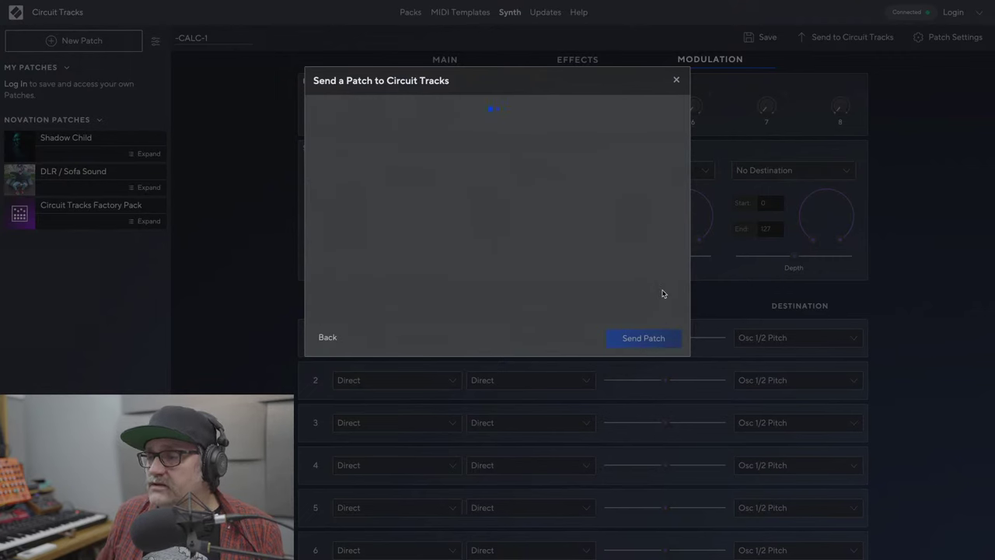